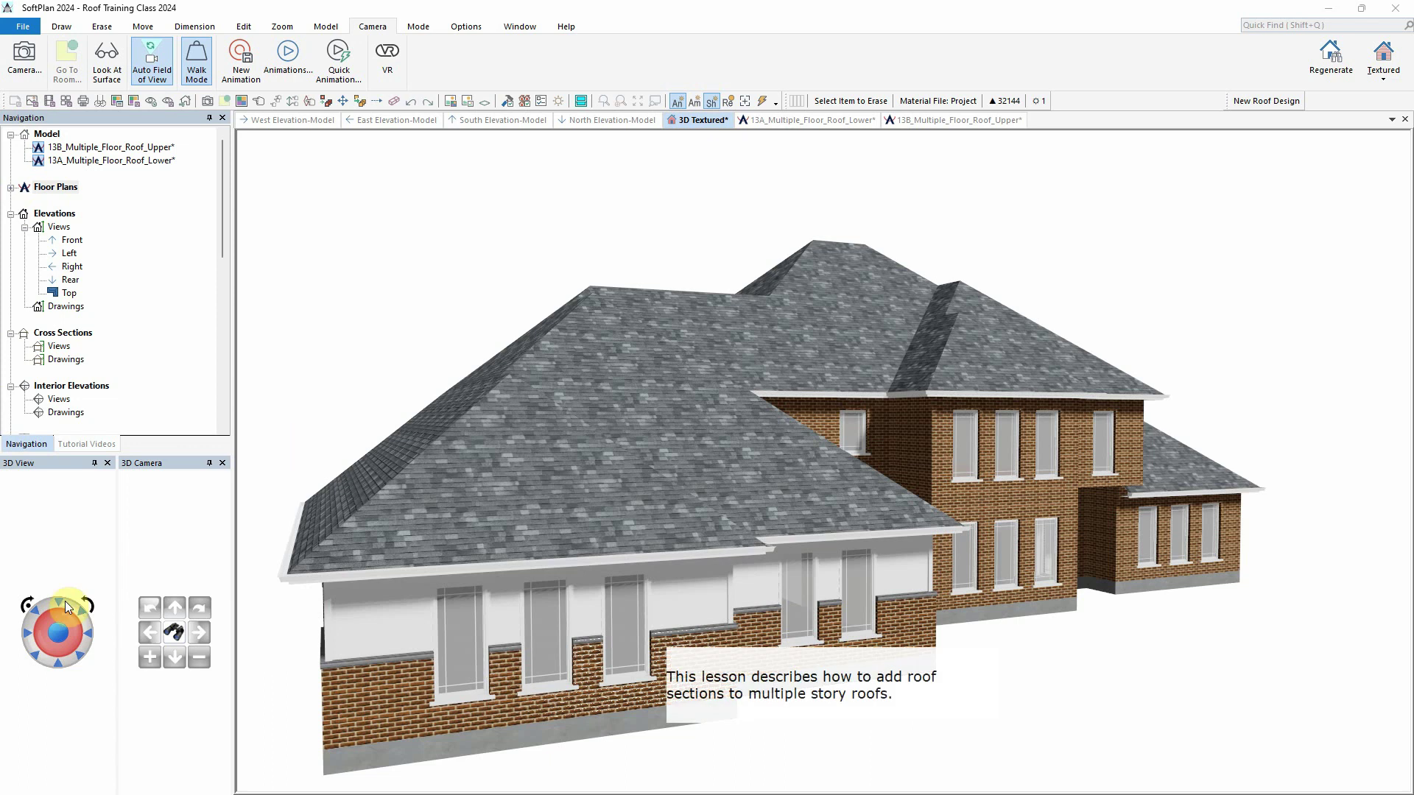
# - Orbit the 3D Textured model to inspect the roof, then switch to the 13B_Multiple_Floor_Roof_Upper drawing
pyautogui.moveTo(31, 651); pyautogui.dragTo(85, 648)
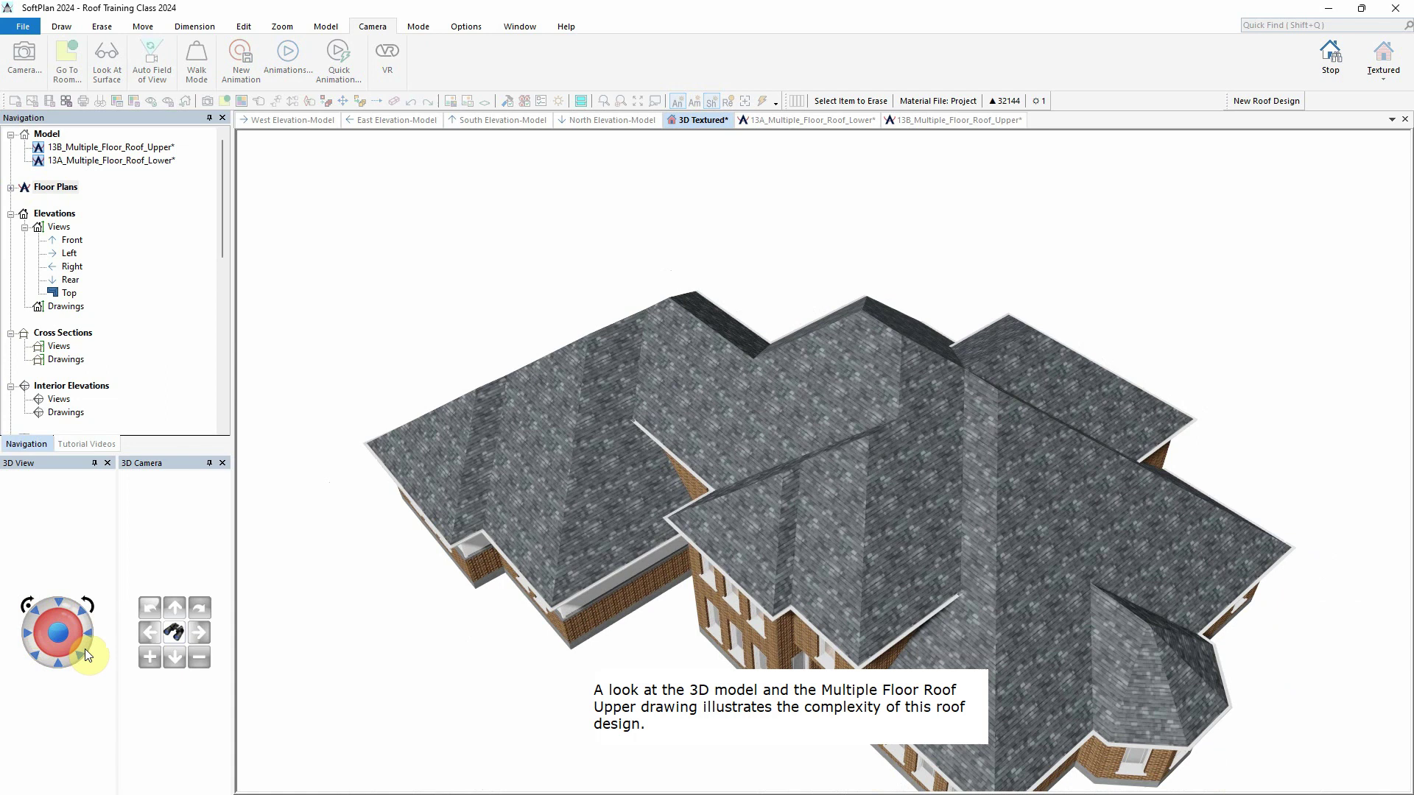
pyautogui.click(163, 632)
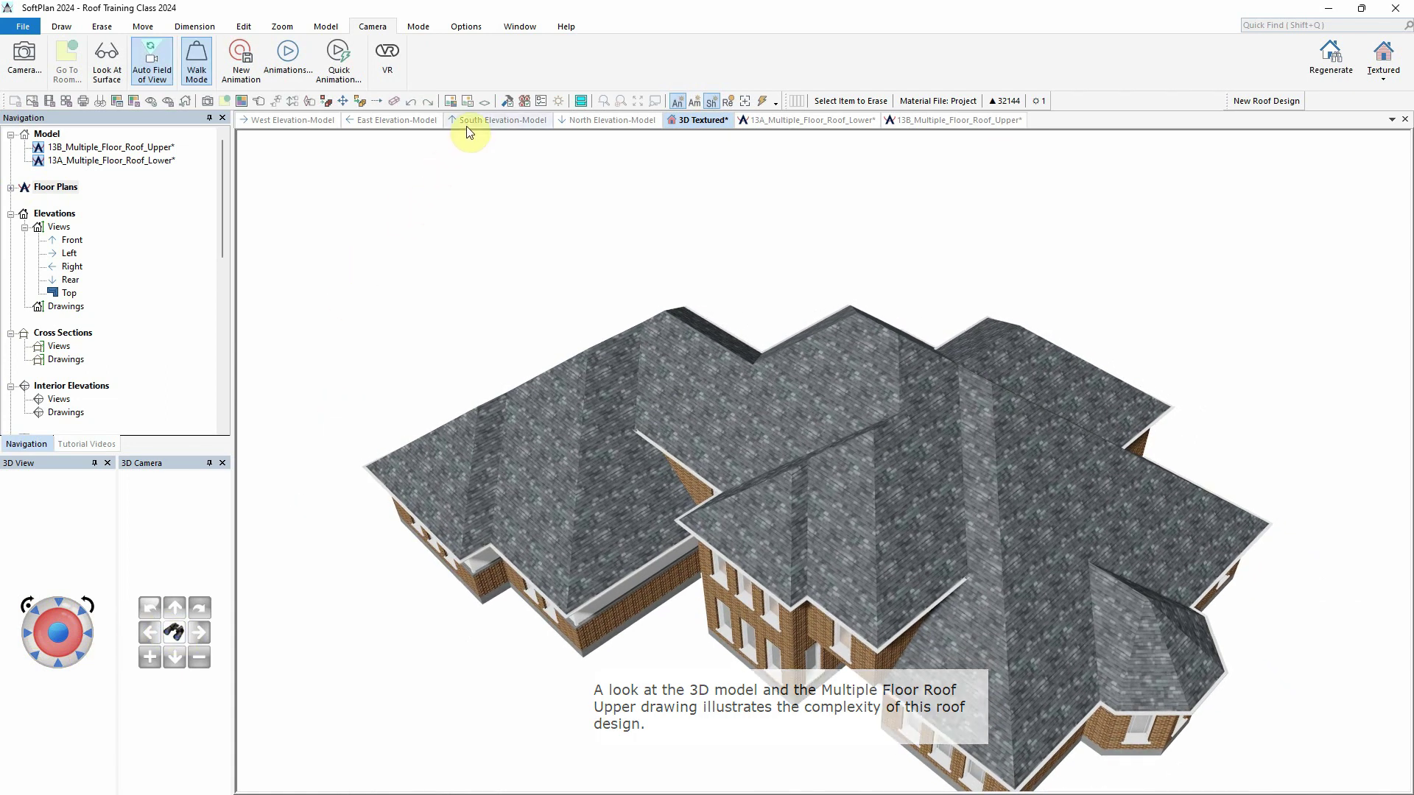
pyautogui.click(486, 120)
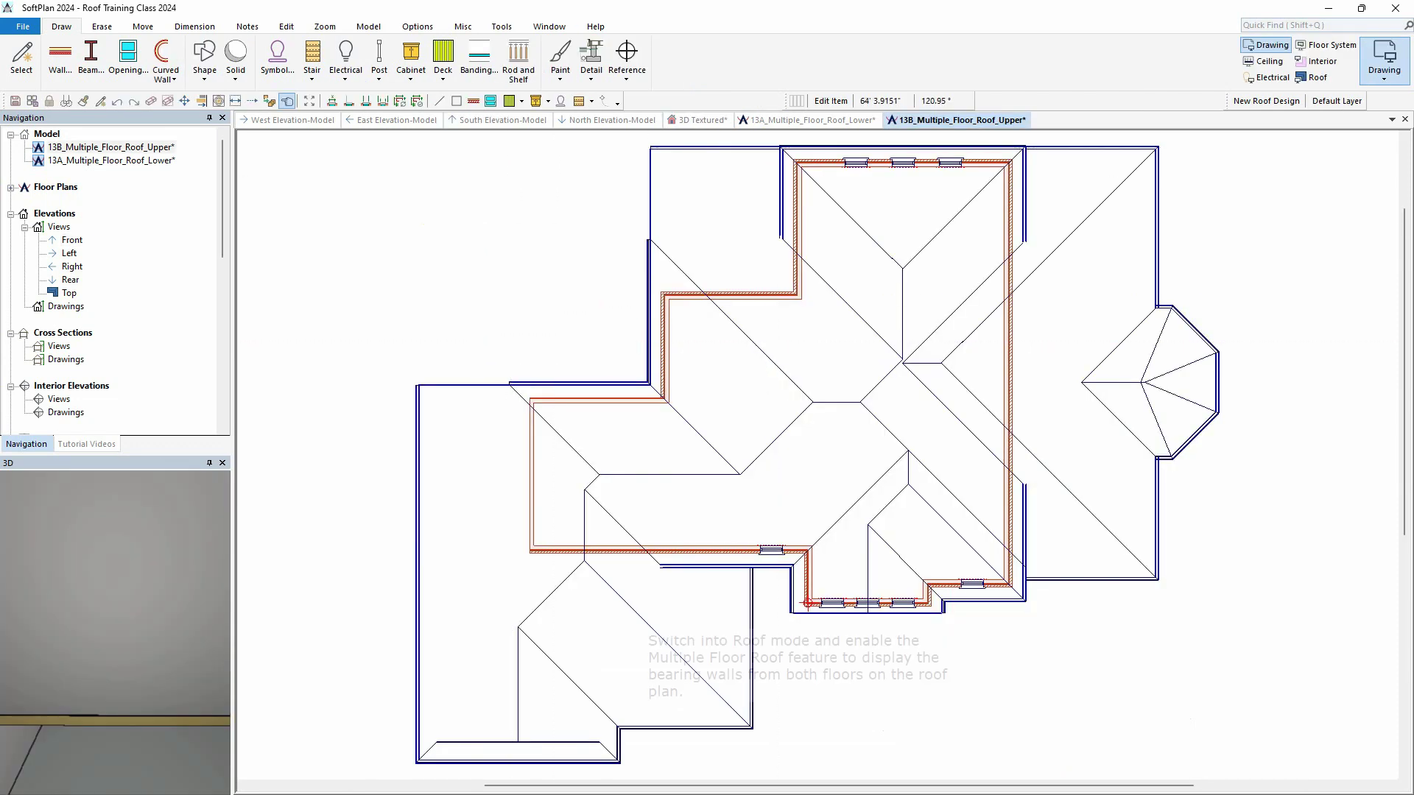
# - Switch to Roof mode and turn on Multiple Floor Roof so both floors' bearing walls appear
pyautogui.click(1319, 77)
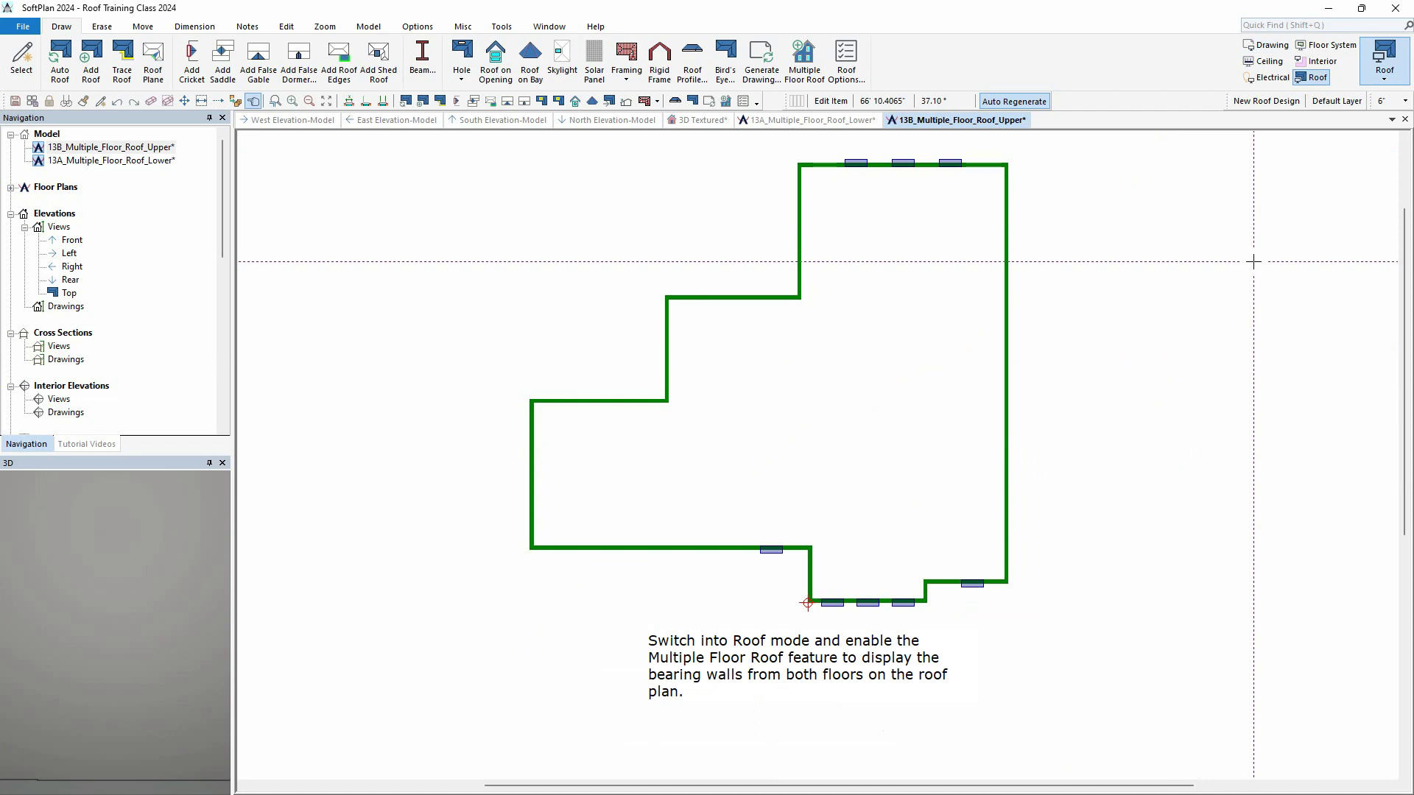
pyautogui.click(802, 68)
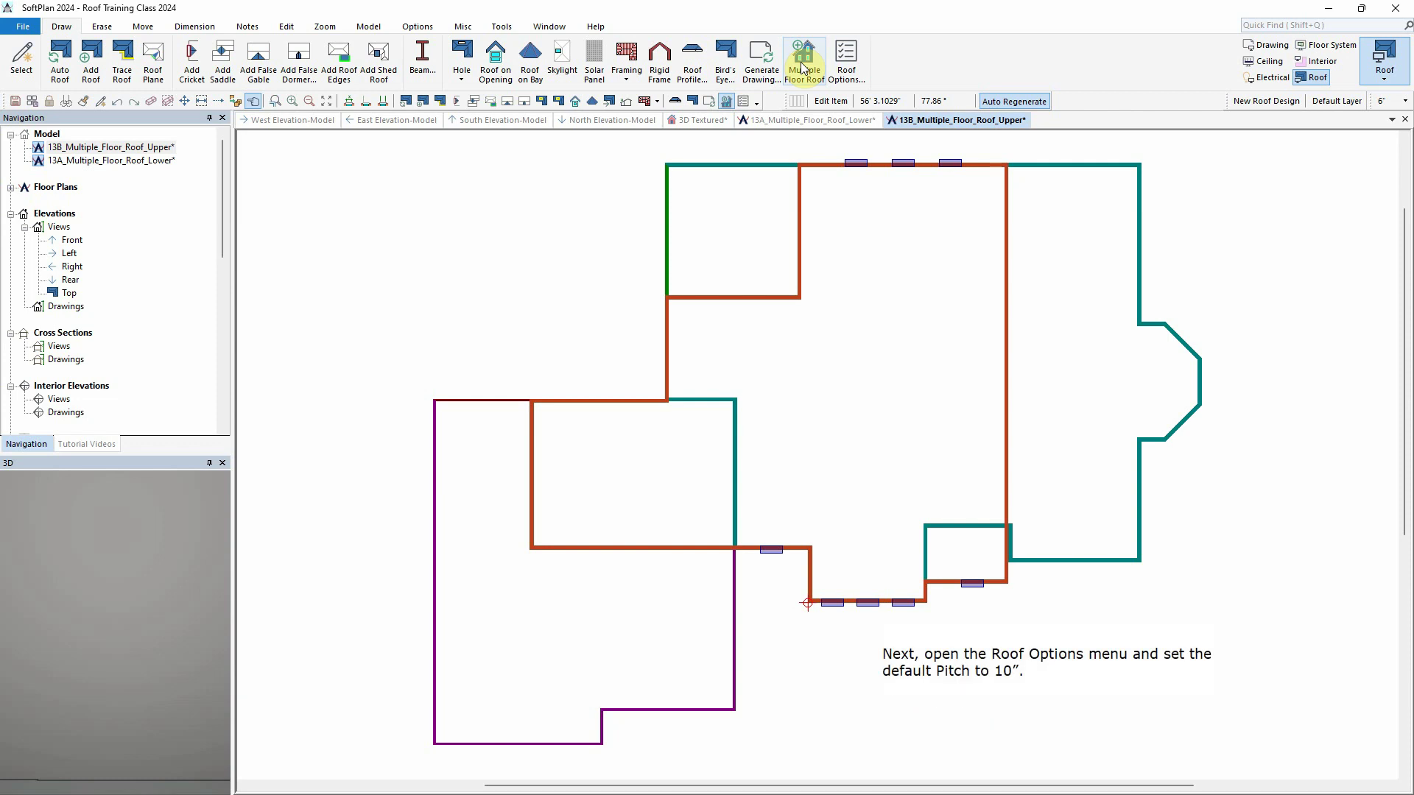
# - Change the default pitch in Roof Options from 6.000" to 10.000"
pyautogui.click(850, 68)
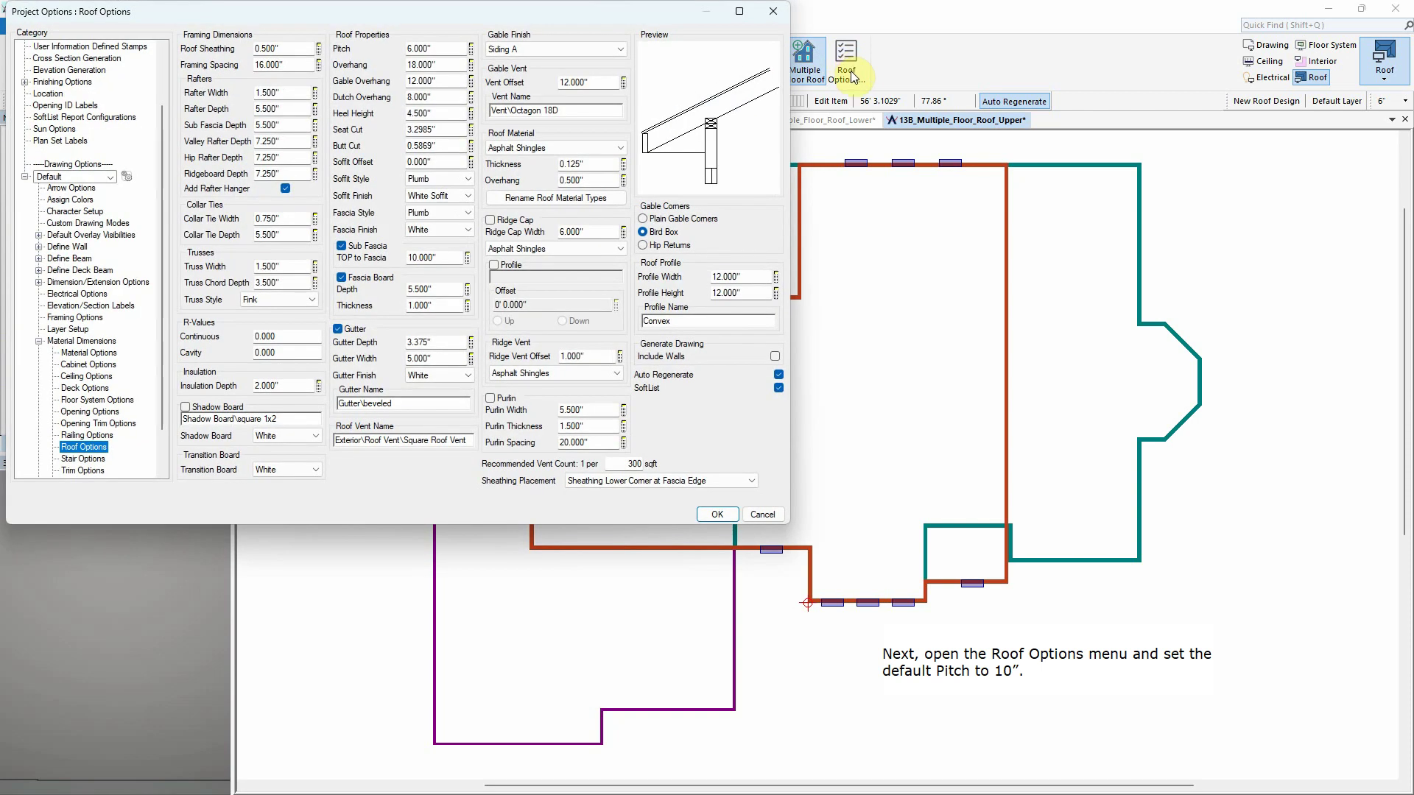
pyautogui.doubleClick(427, 49)
pyautogui.write('1')
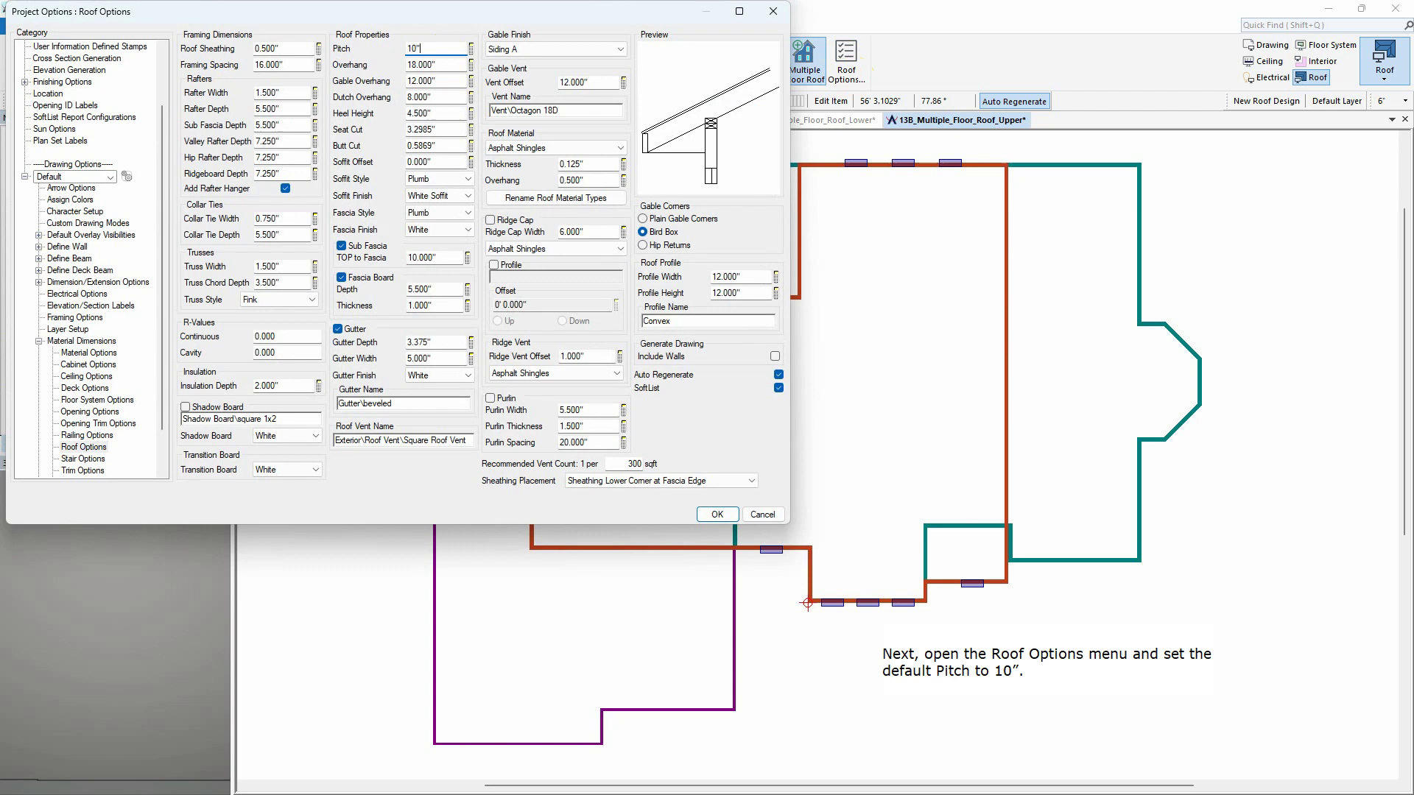
pyautogui.write('0.000"')
pyautogui.press('Tab')
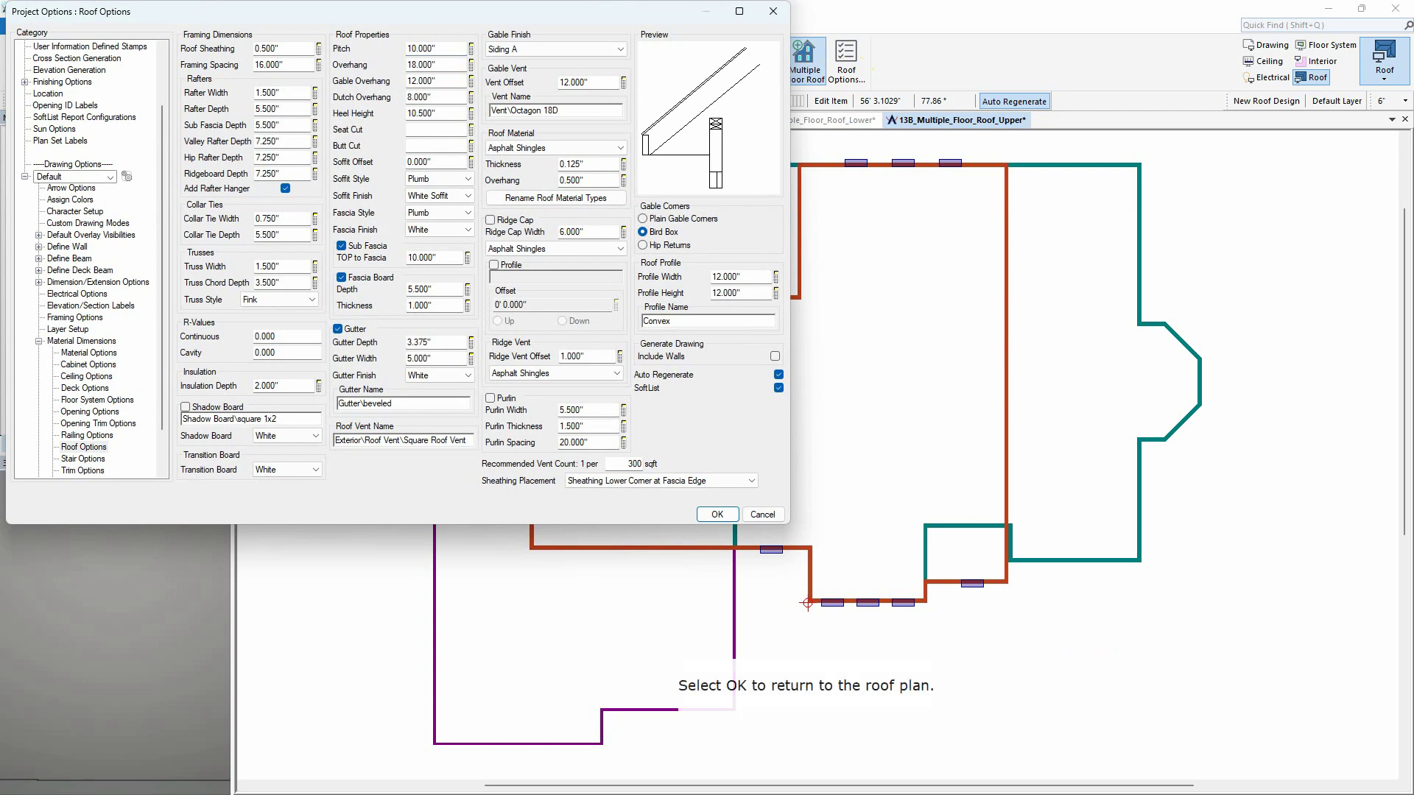
pyautogui.click(717, 515)
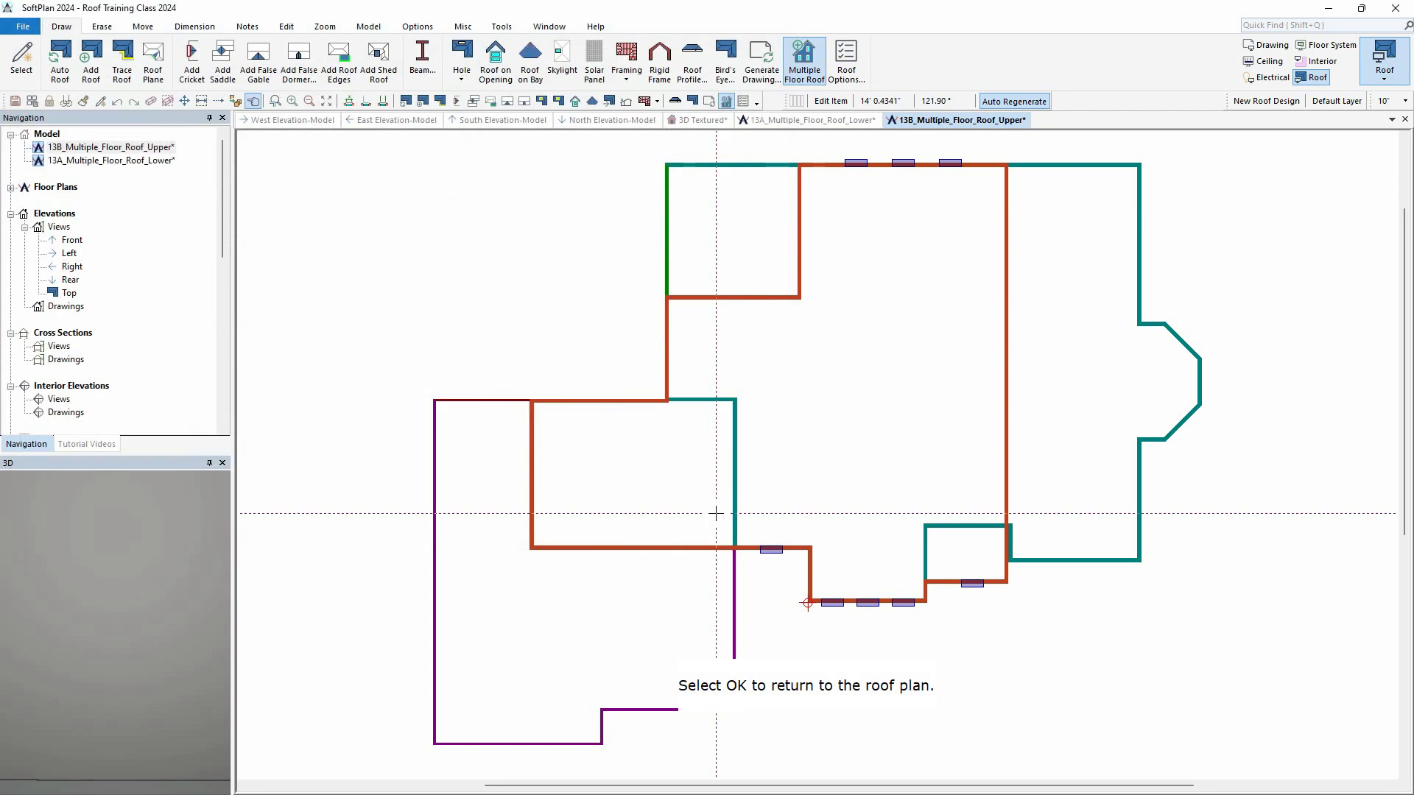
# - Run Auto Roof and accept including the multi-floor walls to build a hip roof
pyautogui.click(60, 70)
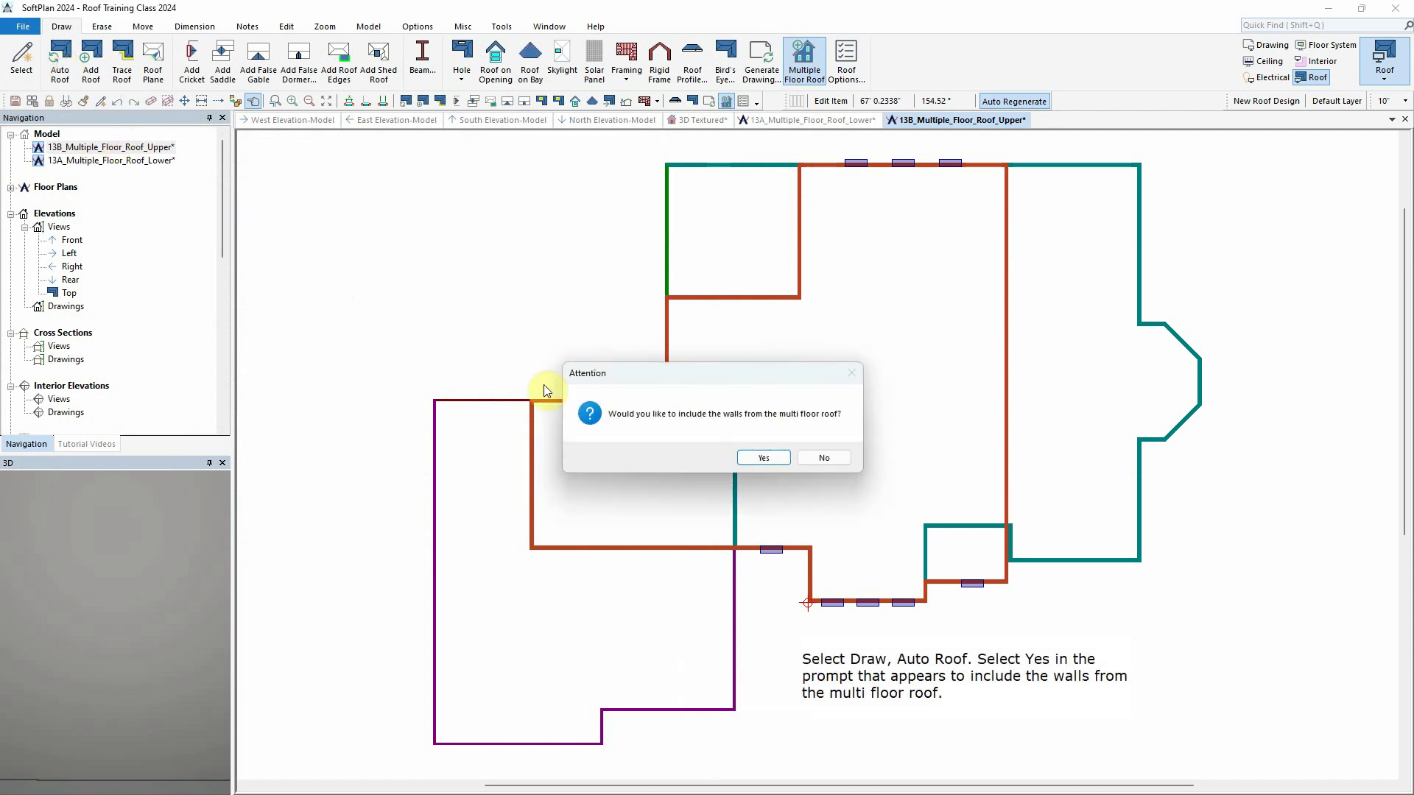
pyautogui.click(761, 458)
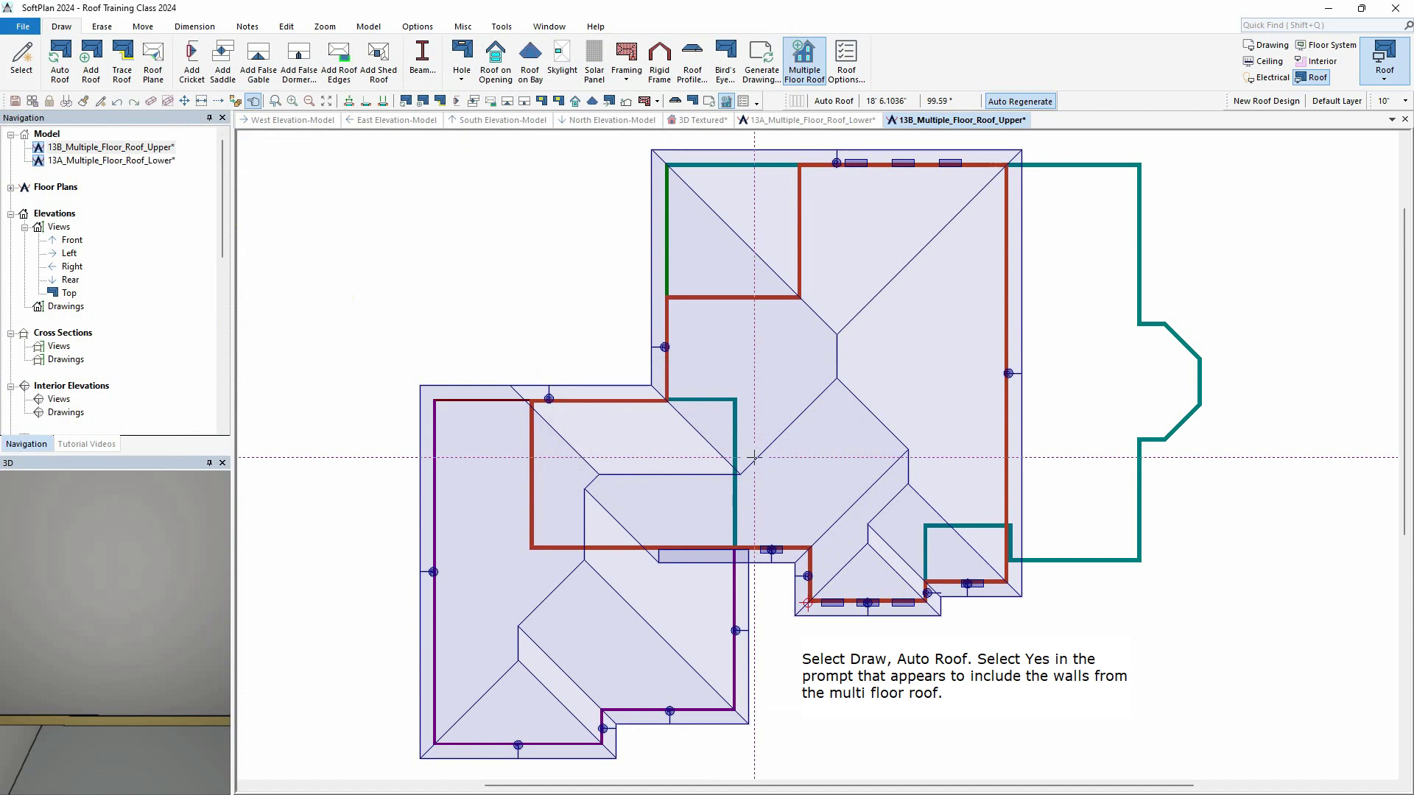
# - Orbit the 3D Textured model to a low side view of the hip roof, then return to the upper roof plan
pyautogui.click(711, 123)
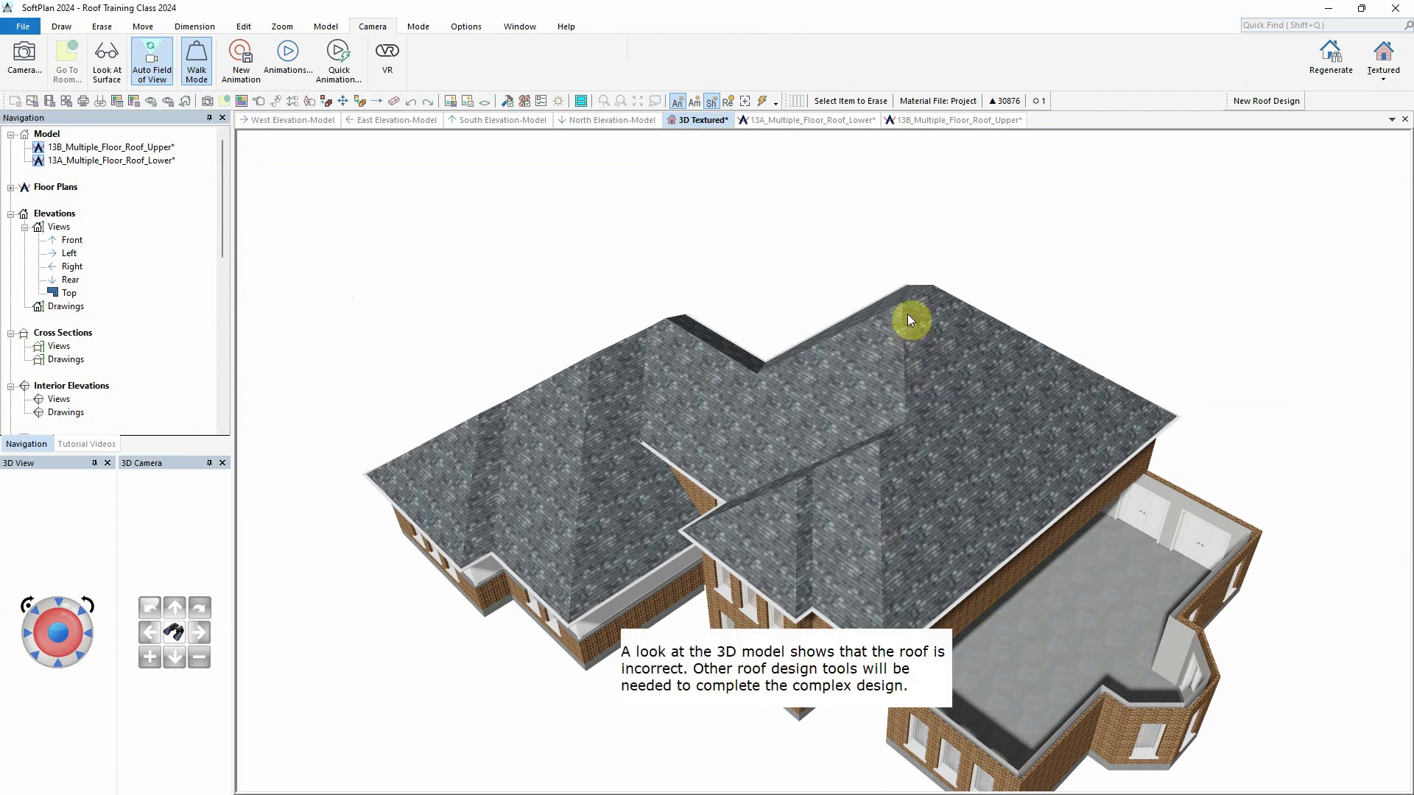
pyautogui.moveTo(908, 314); pyautogui.dragTo(785, 274)
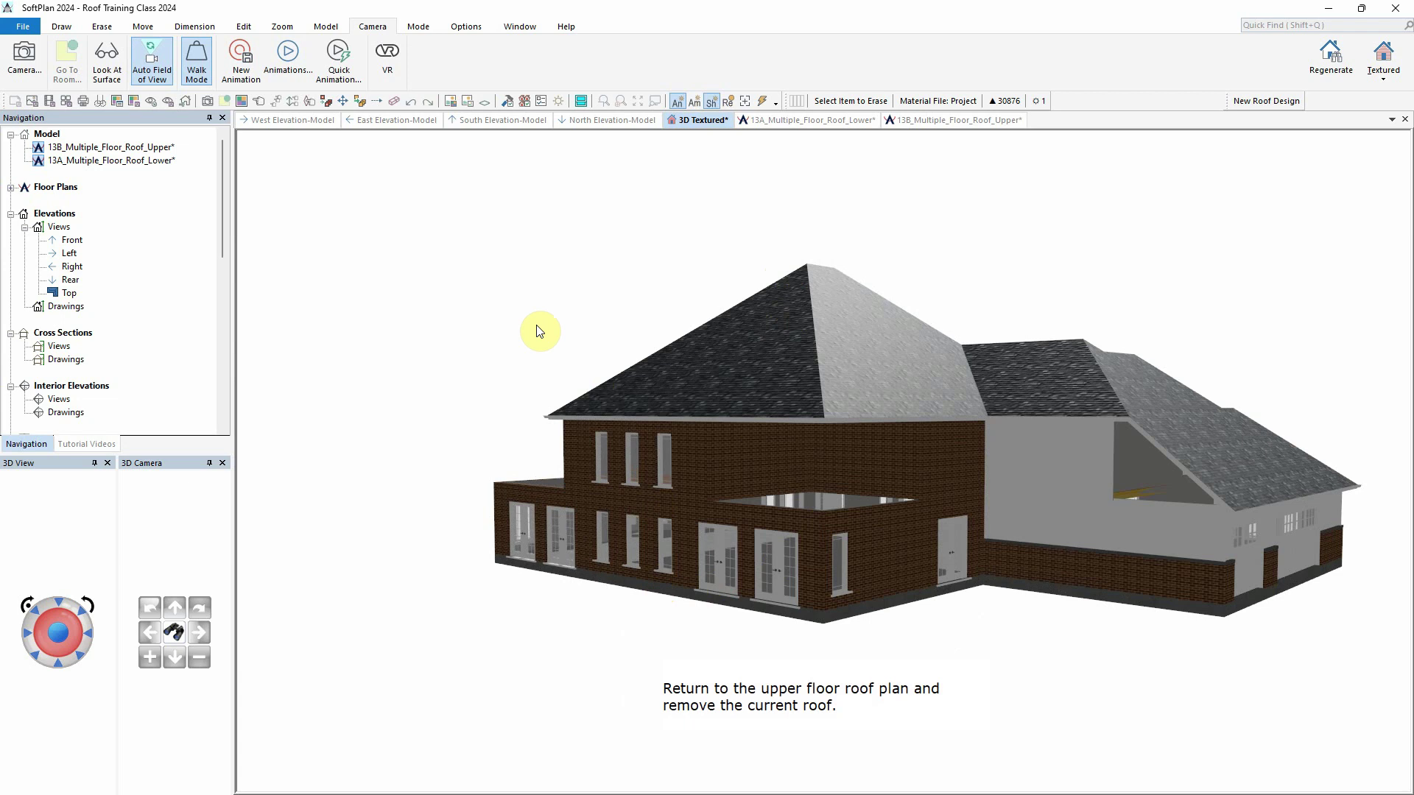
pyautogui.click(988, 123)
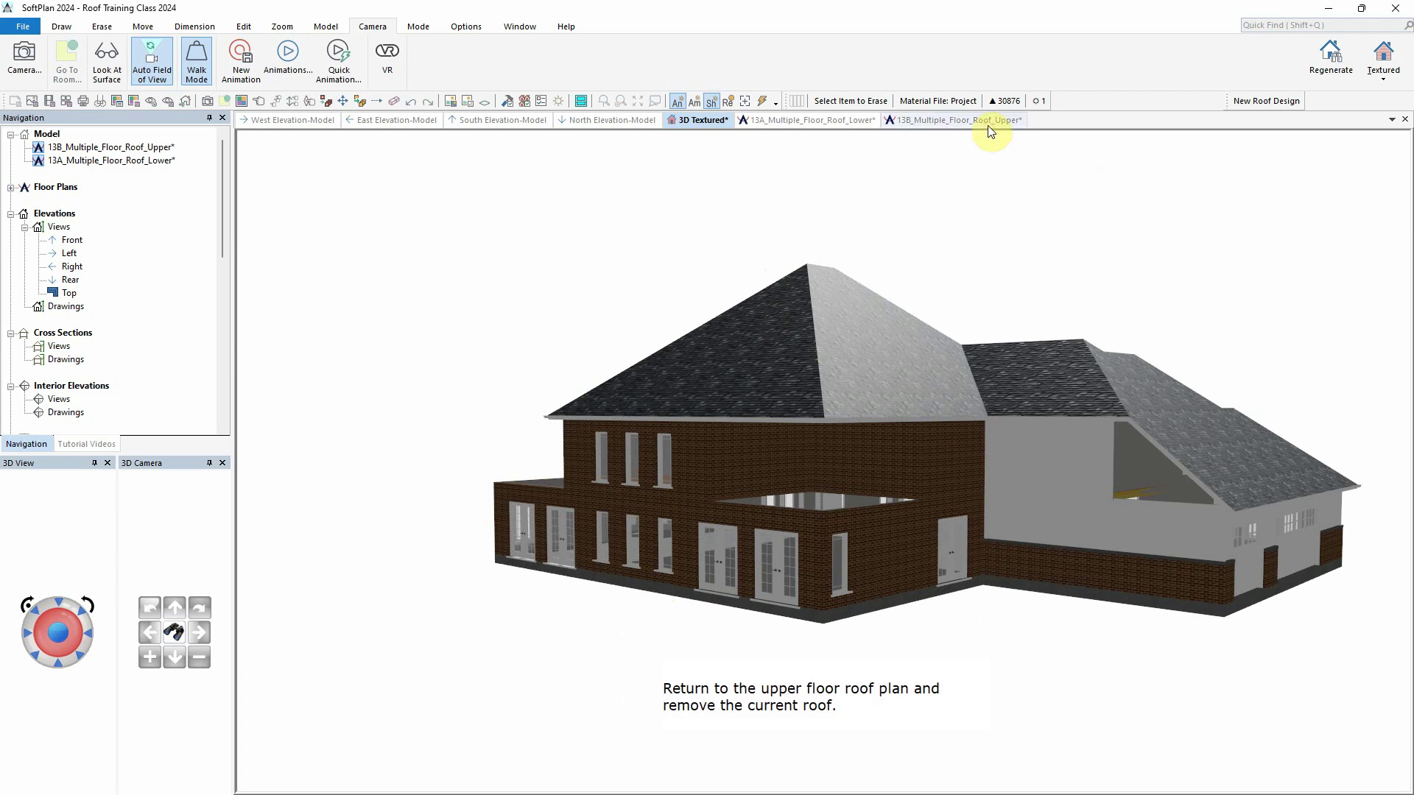
# - Erase the roof, auto-roof only the upper-floor walls, and put the 3D view in a new vertical tab group
pyautogui.rightClick(855, 374)
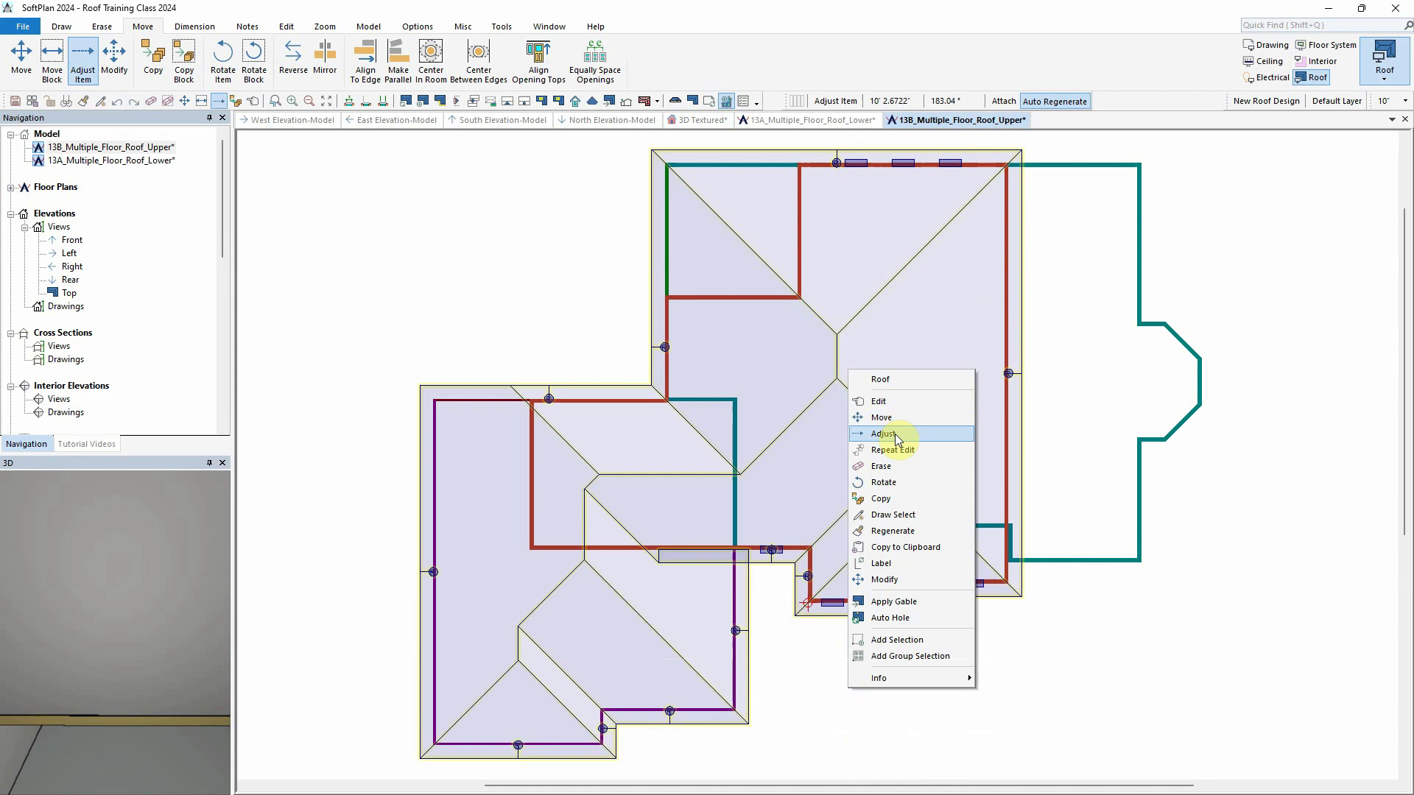
pyautogui.click(888, 466)
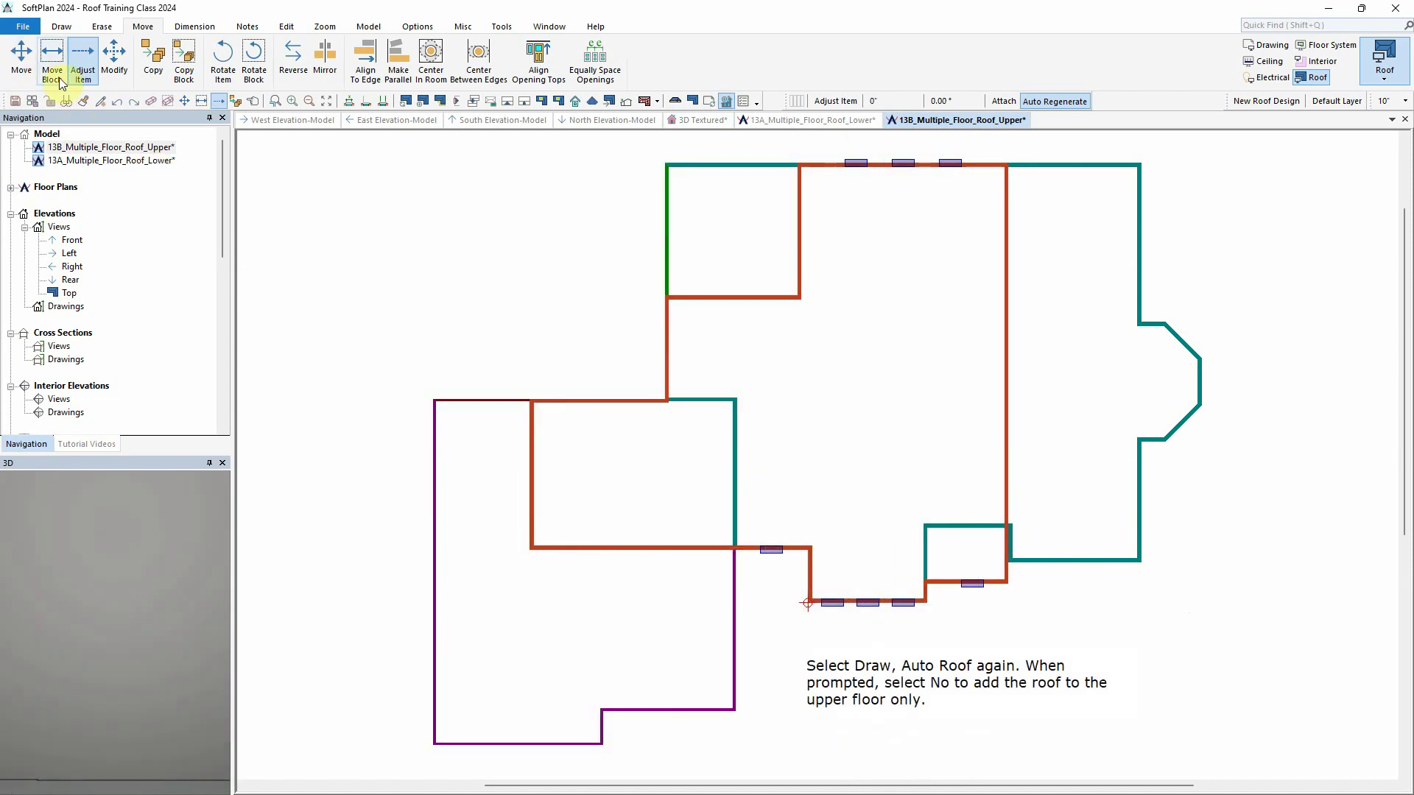
pyautogui.click(61, 26)
pyautogui.click(59, 56)
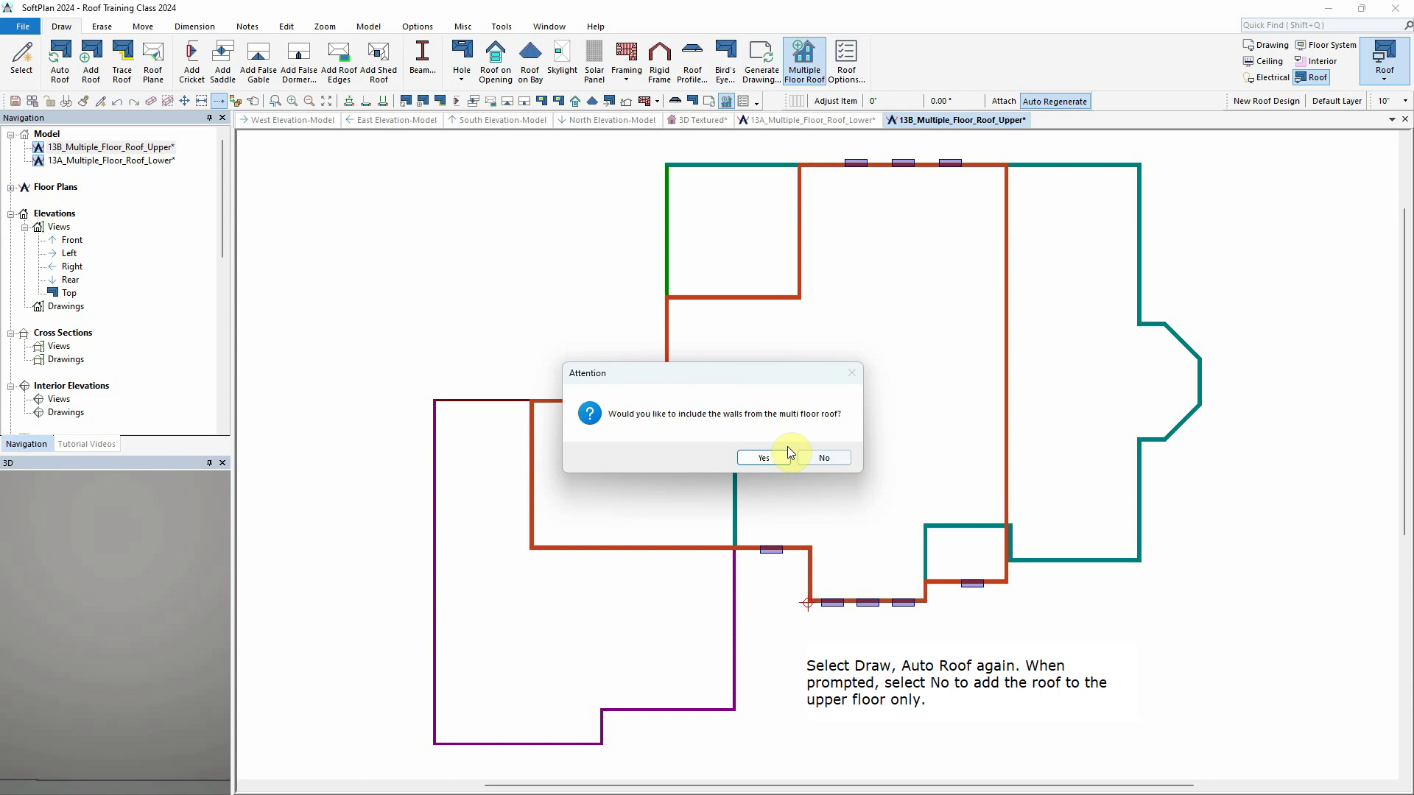
pyautogui.click(825, 457)
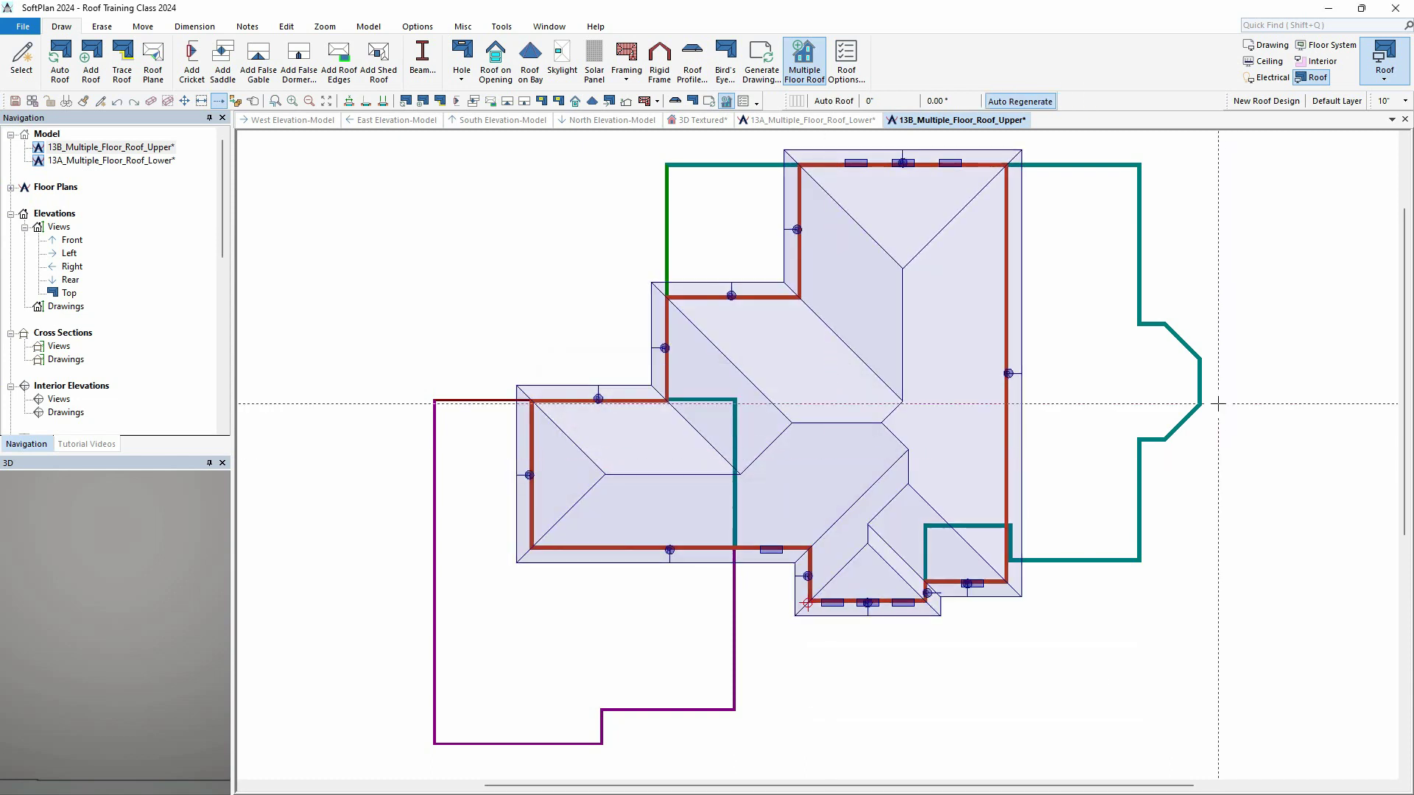
pyautogui.rightClick(704, 122)
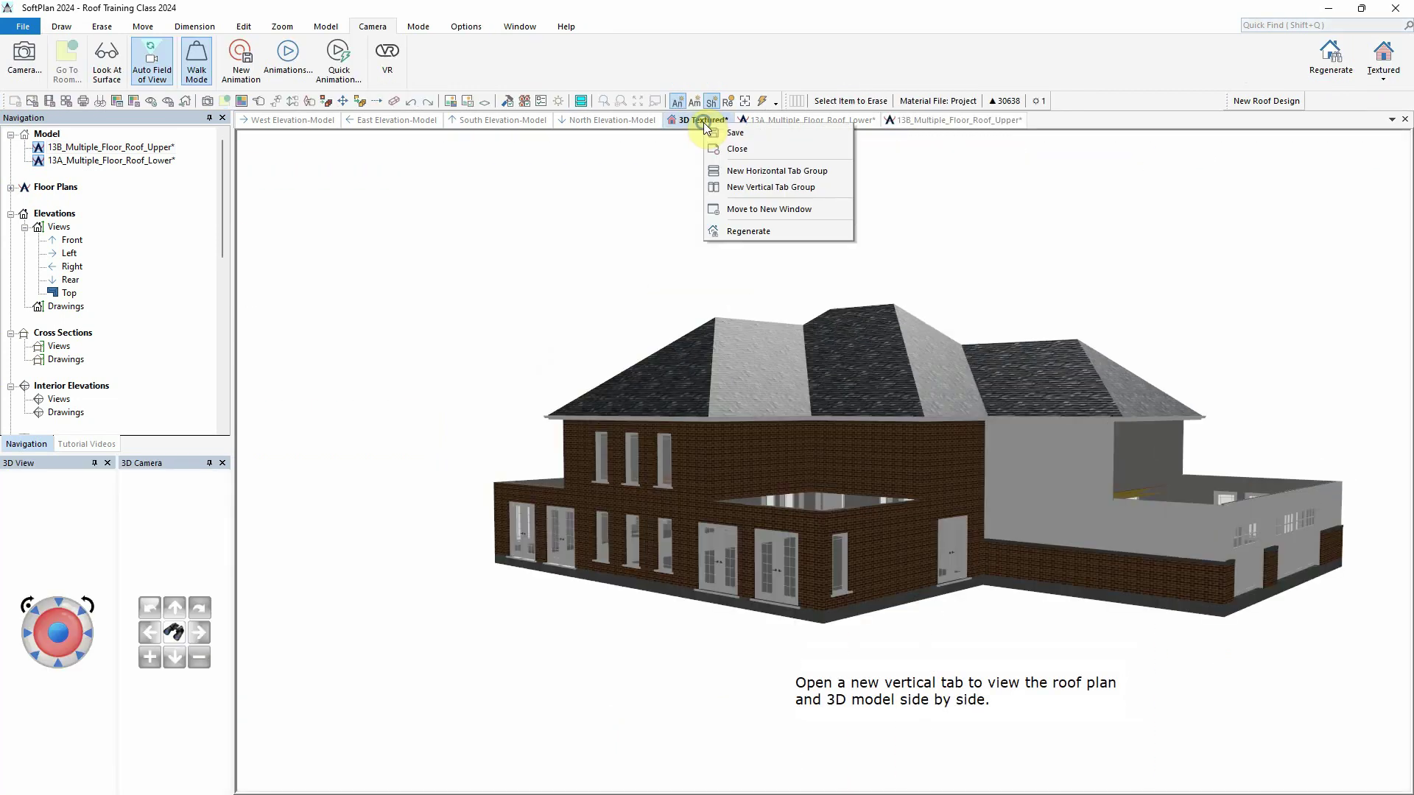
pyautogui.click(770, 187)
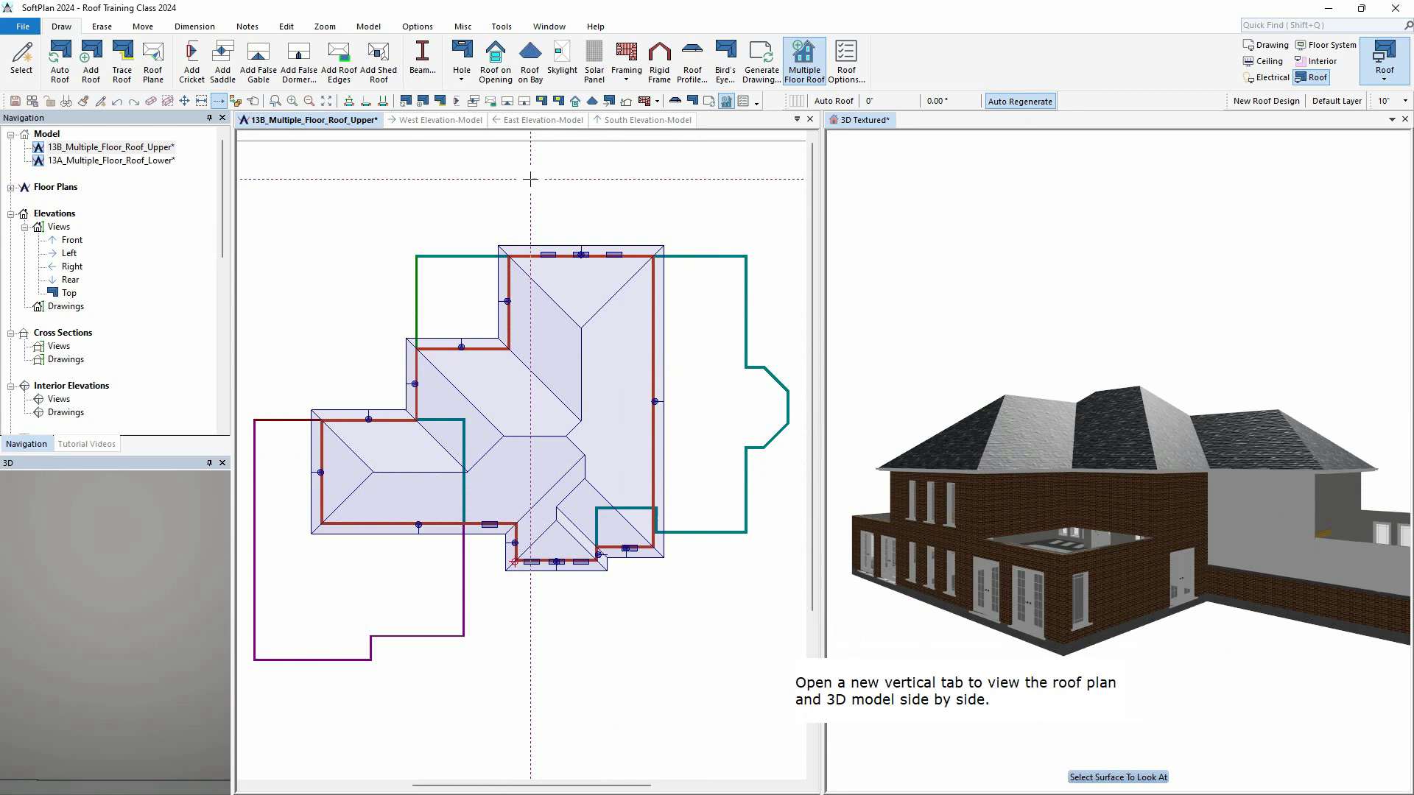
# - Adjust the rear and left roof edges out to the lower floor's rear wall and side wall
pyautogui.click(147, 28)
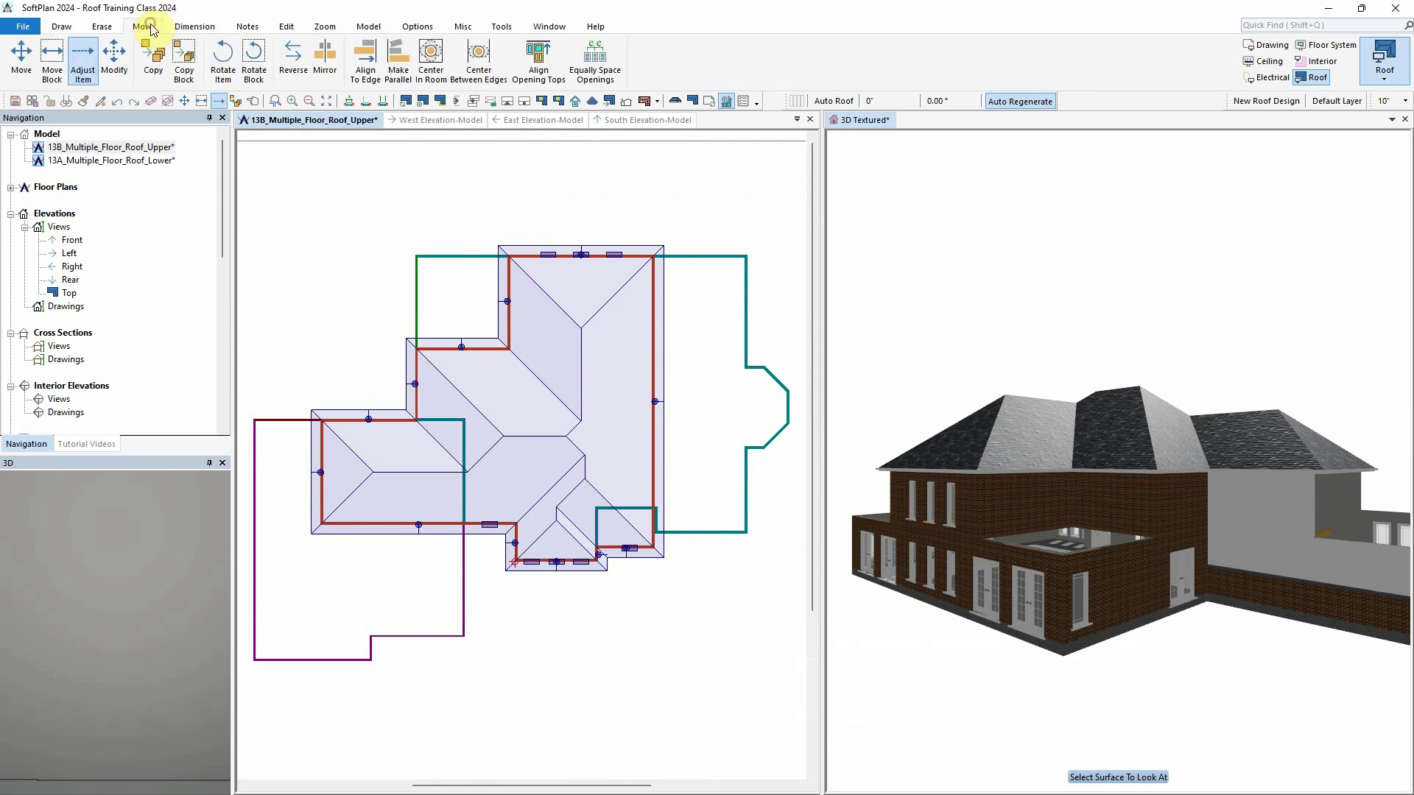
pyautogui.click(83, 60)
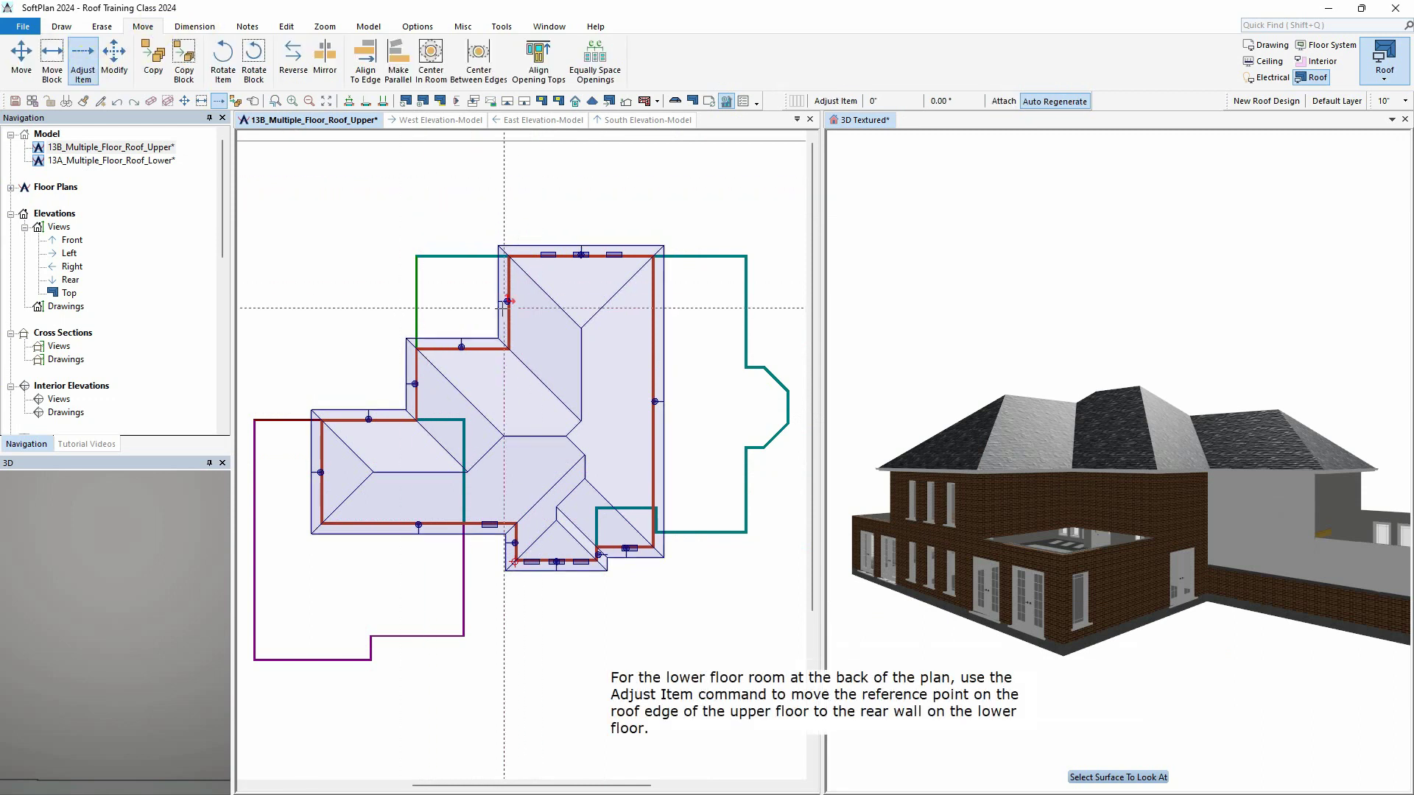
pyautogui.click(463, 346)
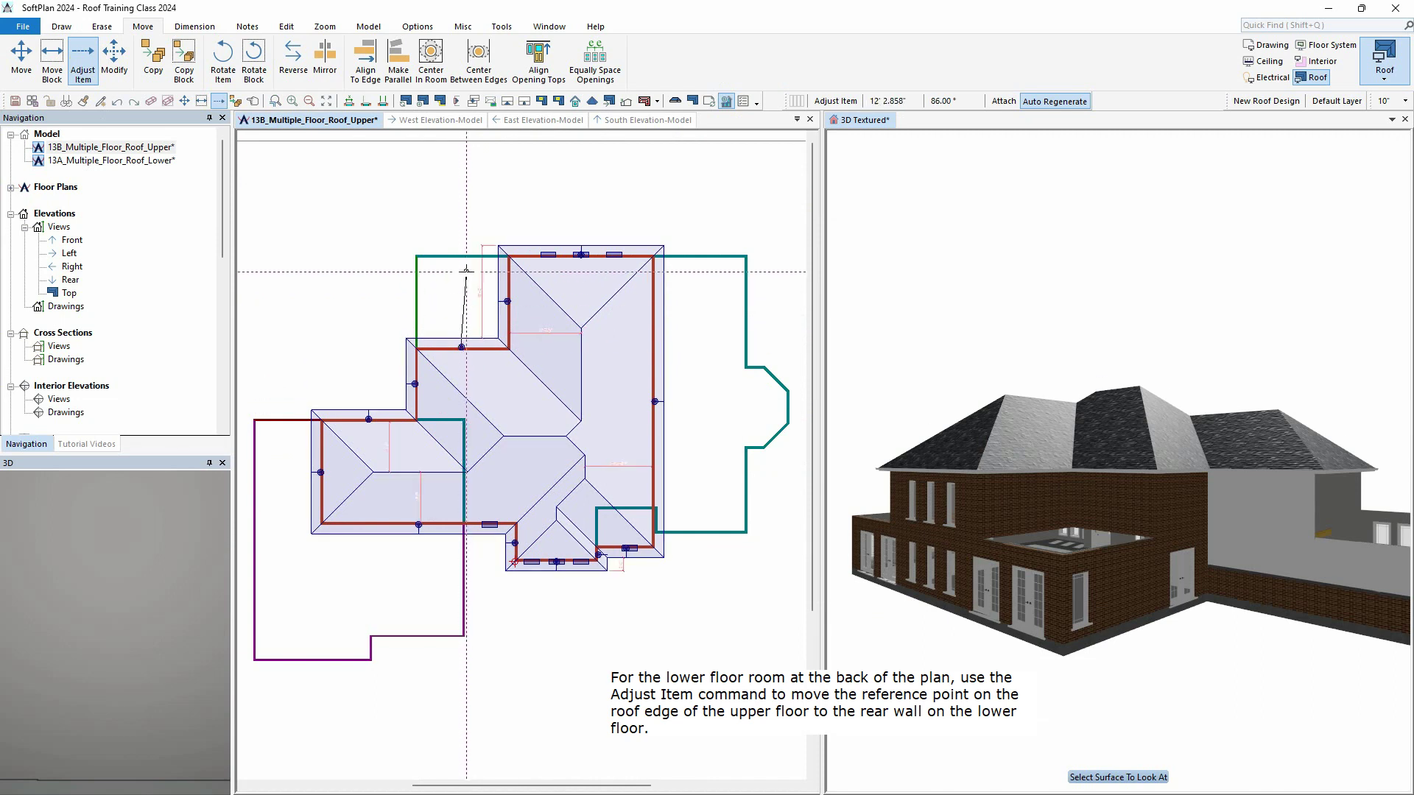
pyautogui.click(472, 255)
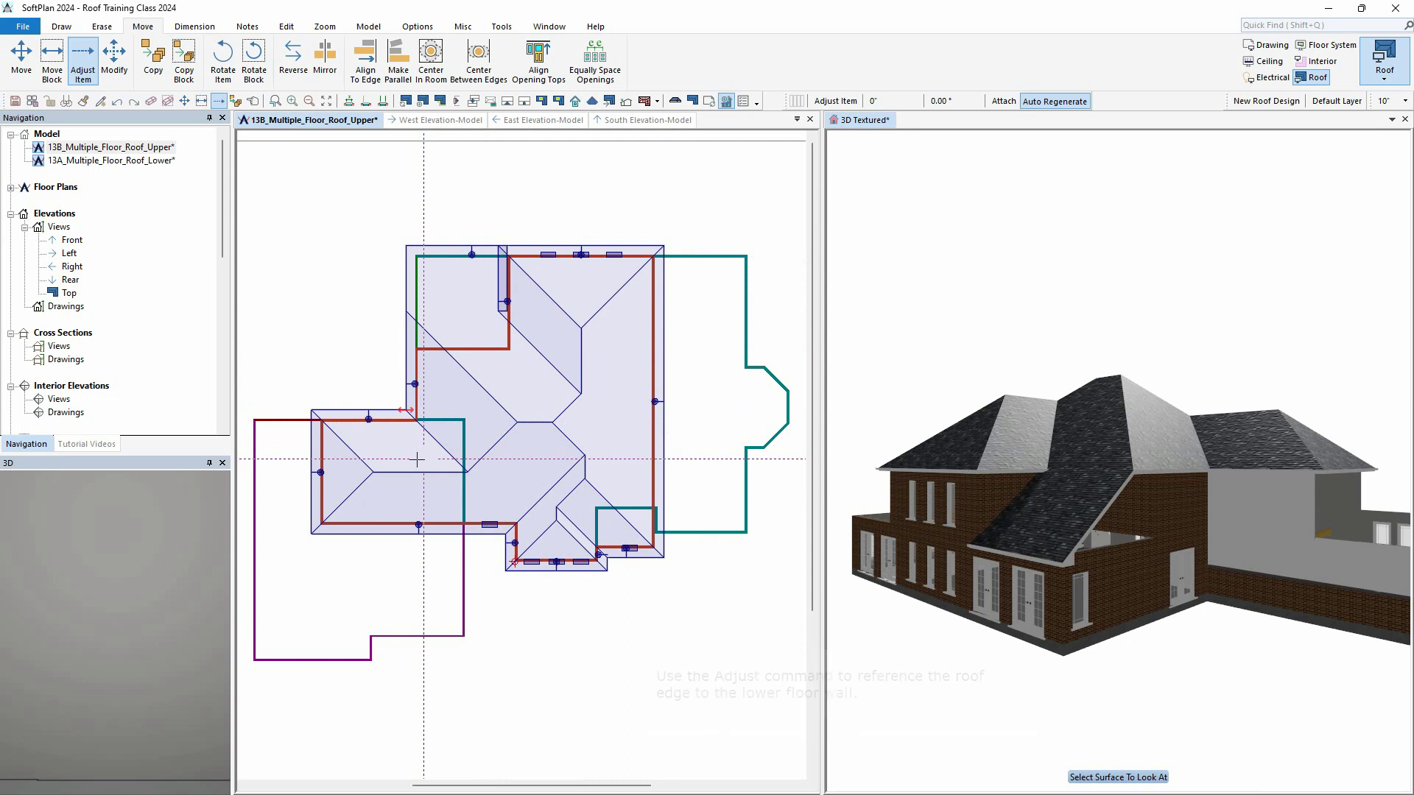
pyautogui.click(417, 460)
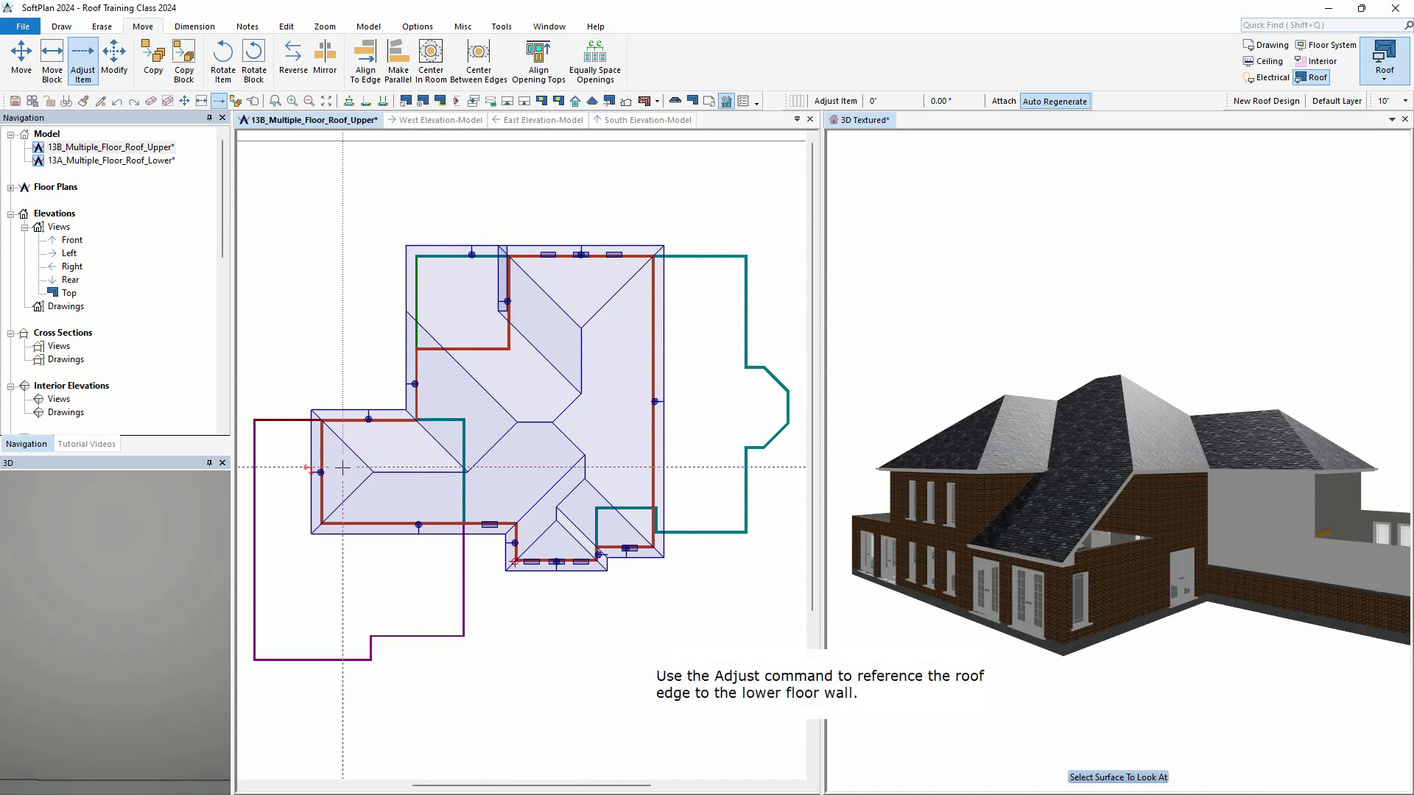
pyautogui.click(254, 473)
pyautogui.click(879, 124)
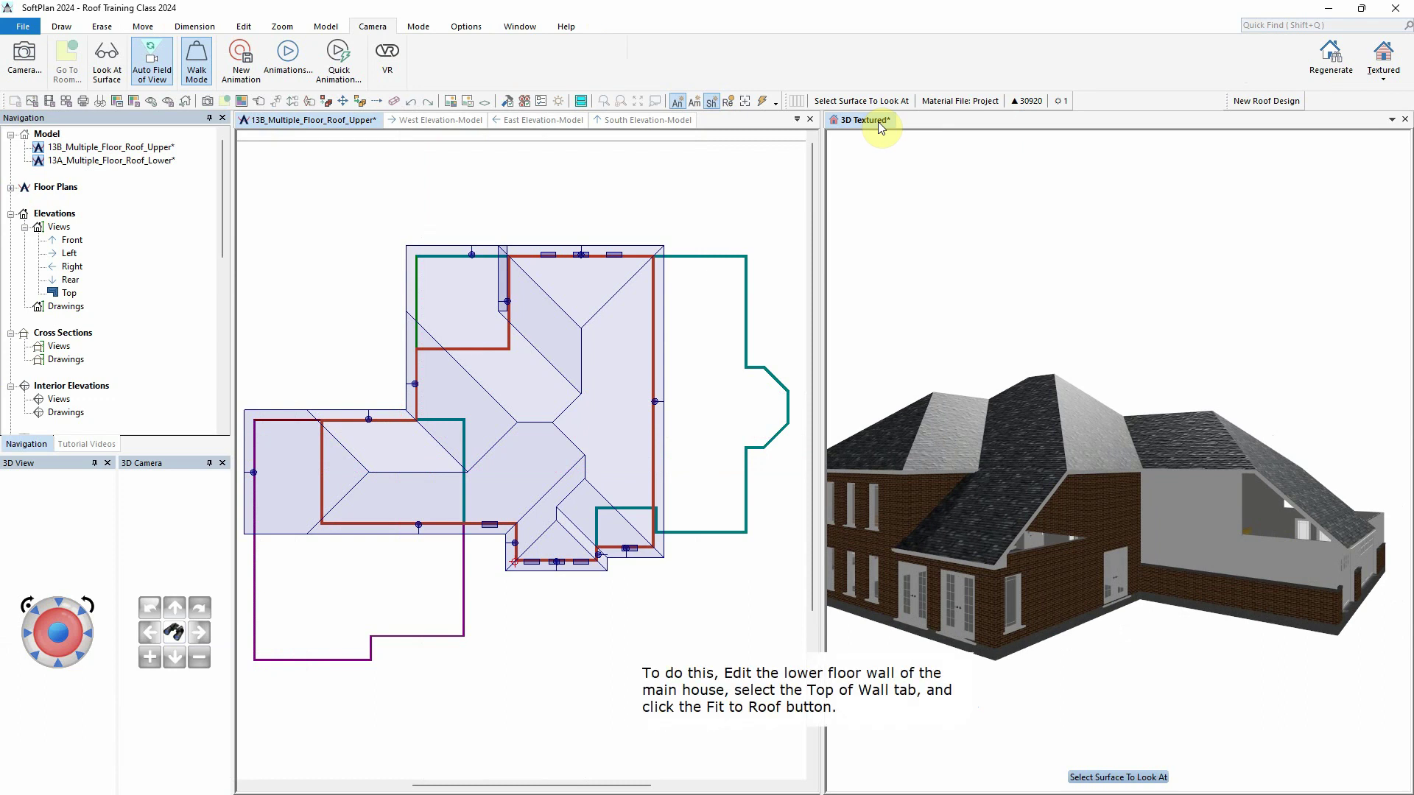
# - Set Top of Wall to Fit to Roof for the lower-floor main wall and the garage wall
pyautogui.rightClick(1069, 550)
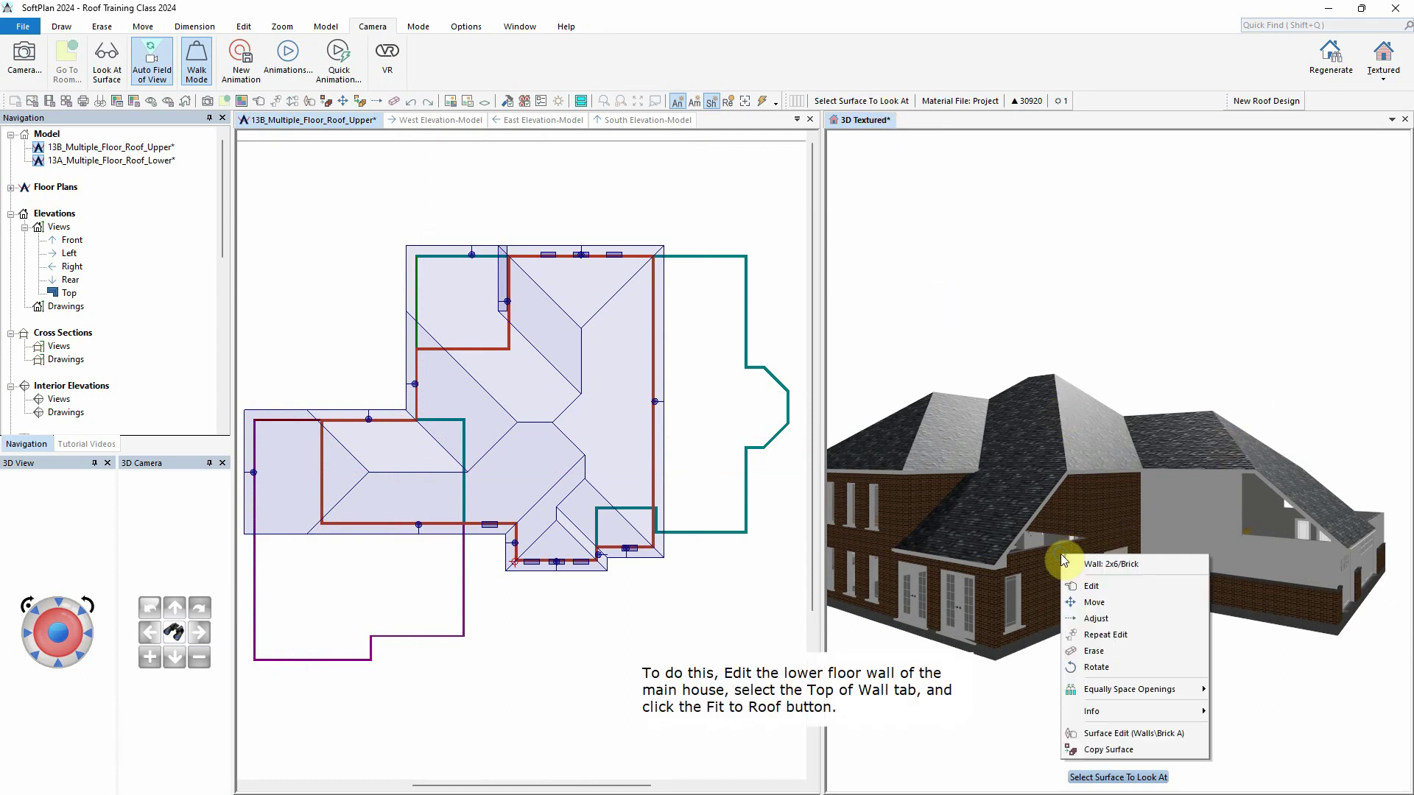
pyautogui.click(1096, 584)
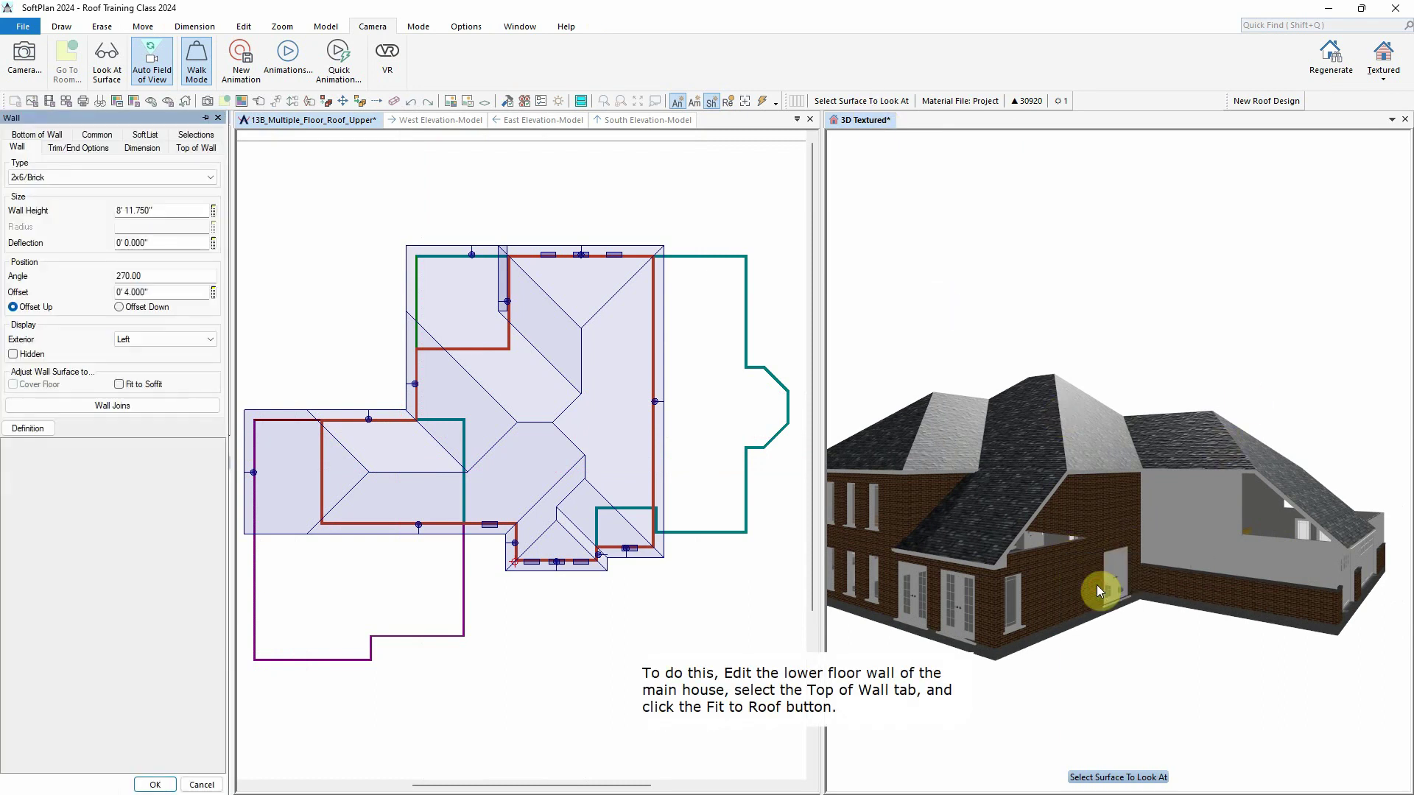
pyautogui.click(196, 146)
pyautogui.click(124, 166)
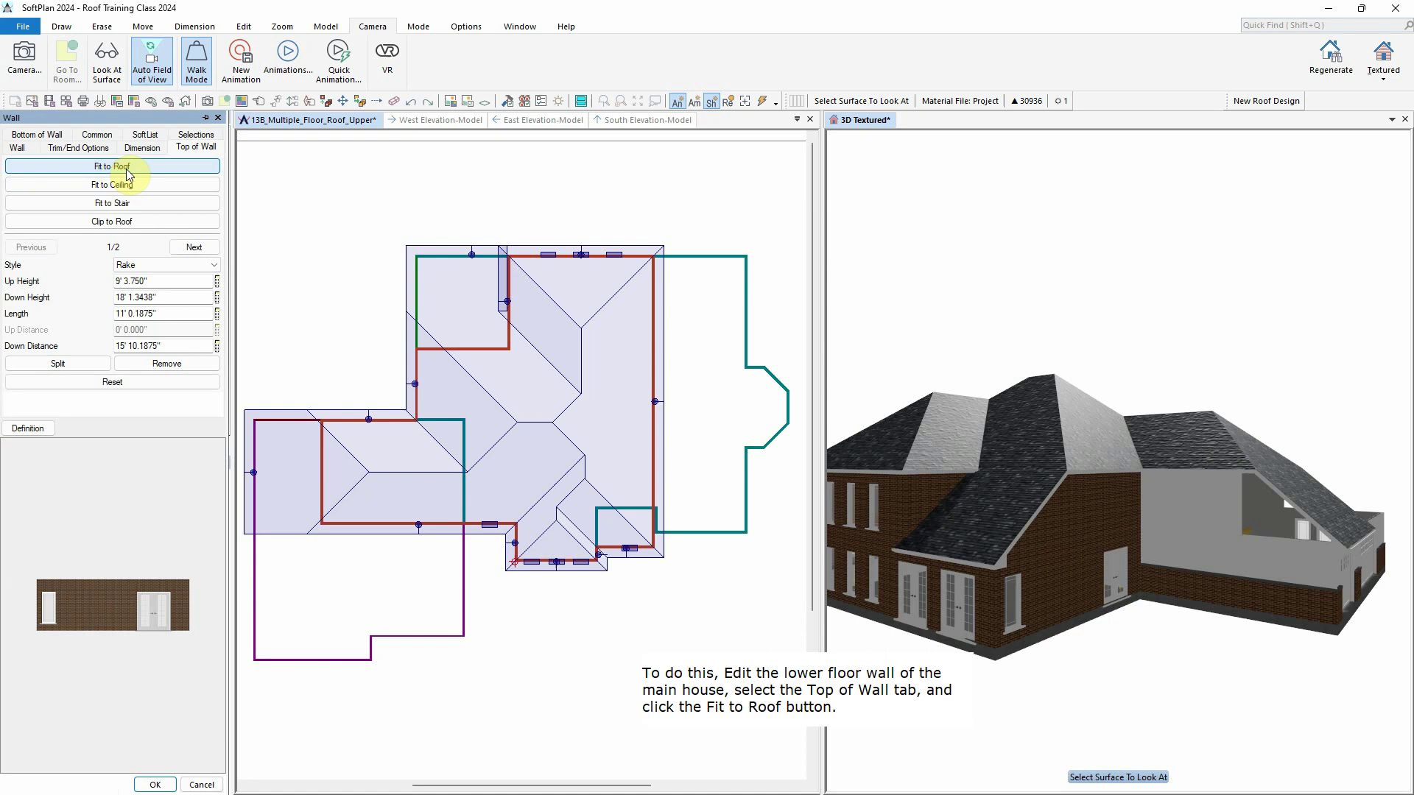
pyautogui.click(156, 782)
pyautogui.rightClick(1254, 560)
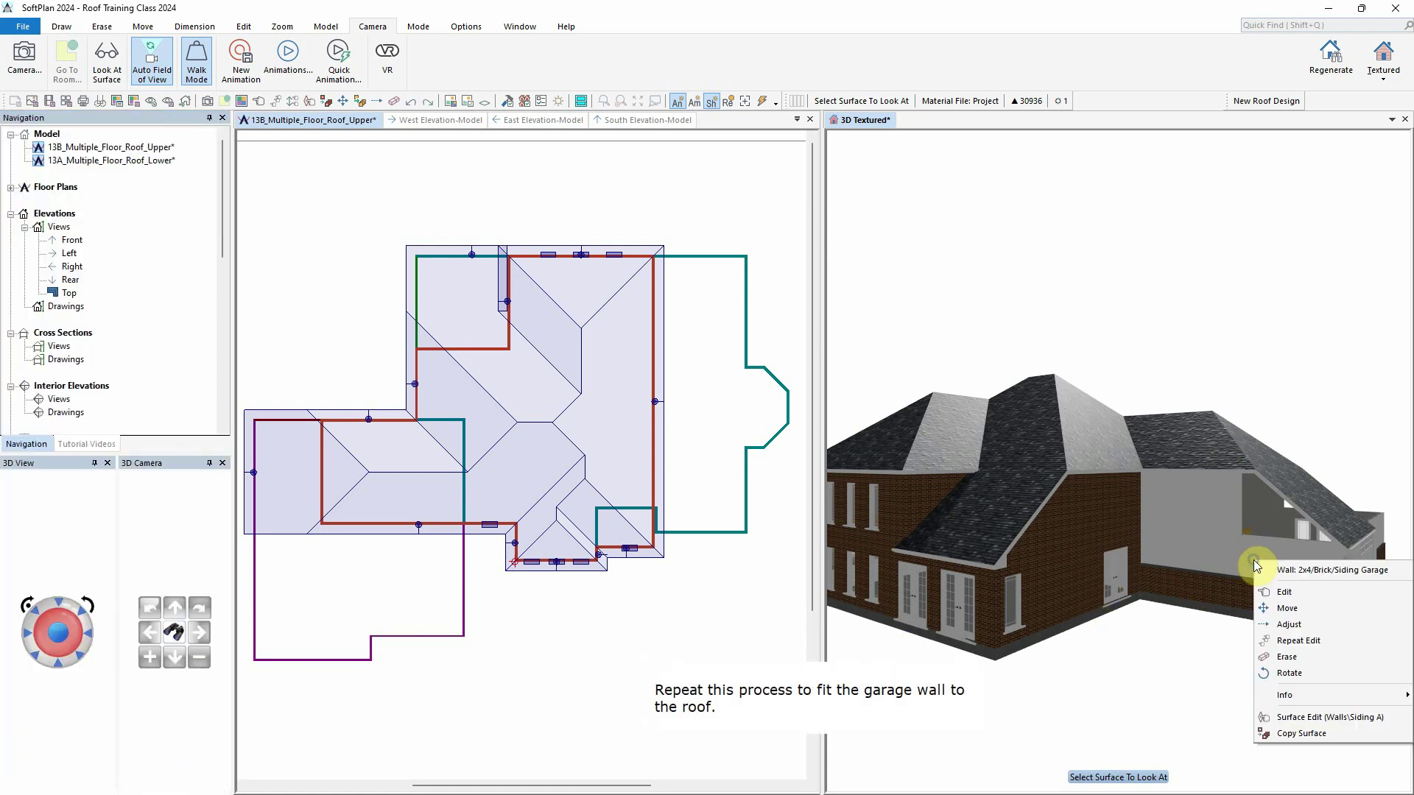
pyautogui.click(1293, 592)
pyautogui.click(206, 181)
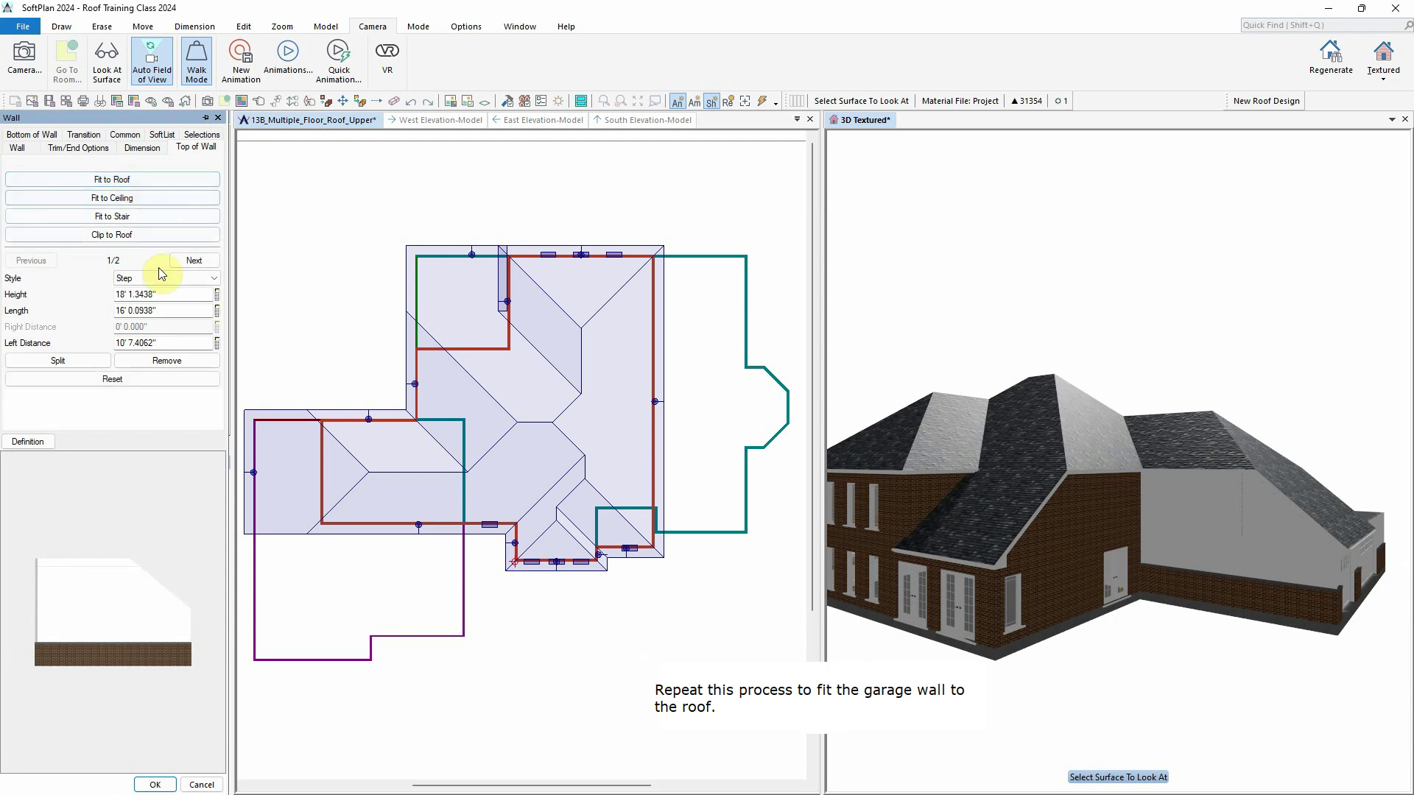
pyautogui.click(155, 784)
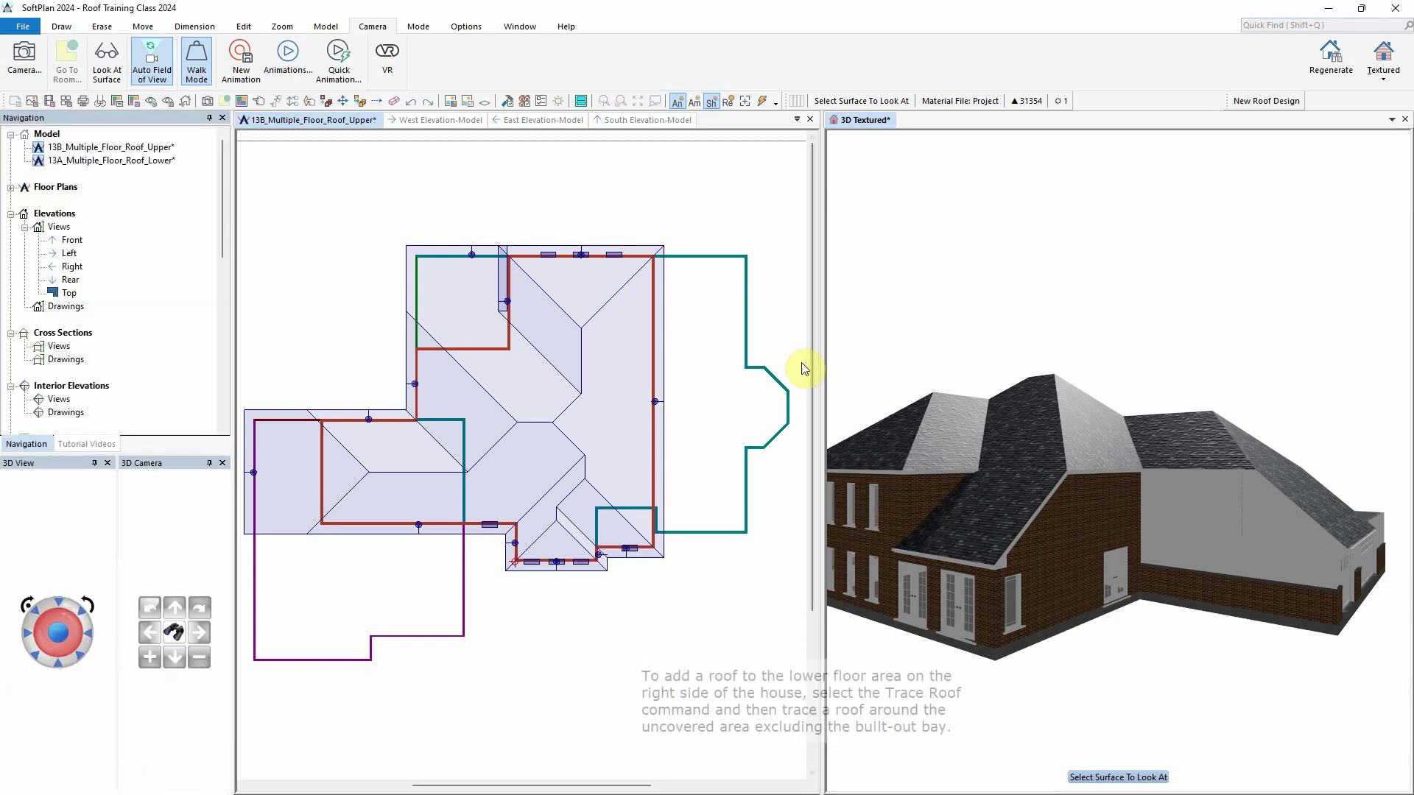
# - Set the 3D model to an overhead view and make the floor plan active
pyautogui.click(861, 123)
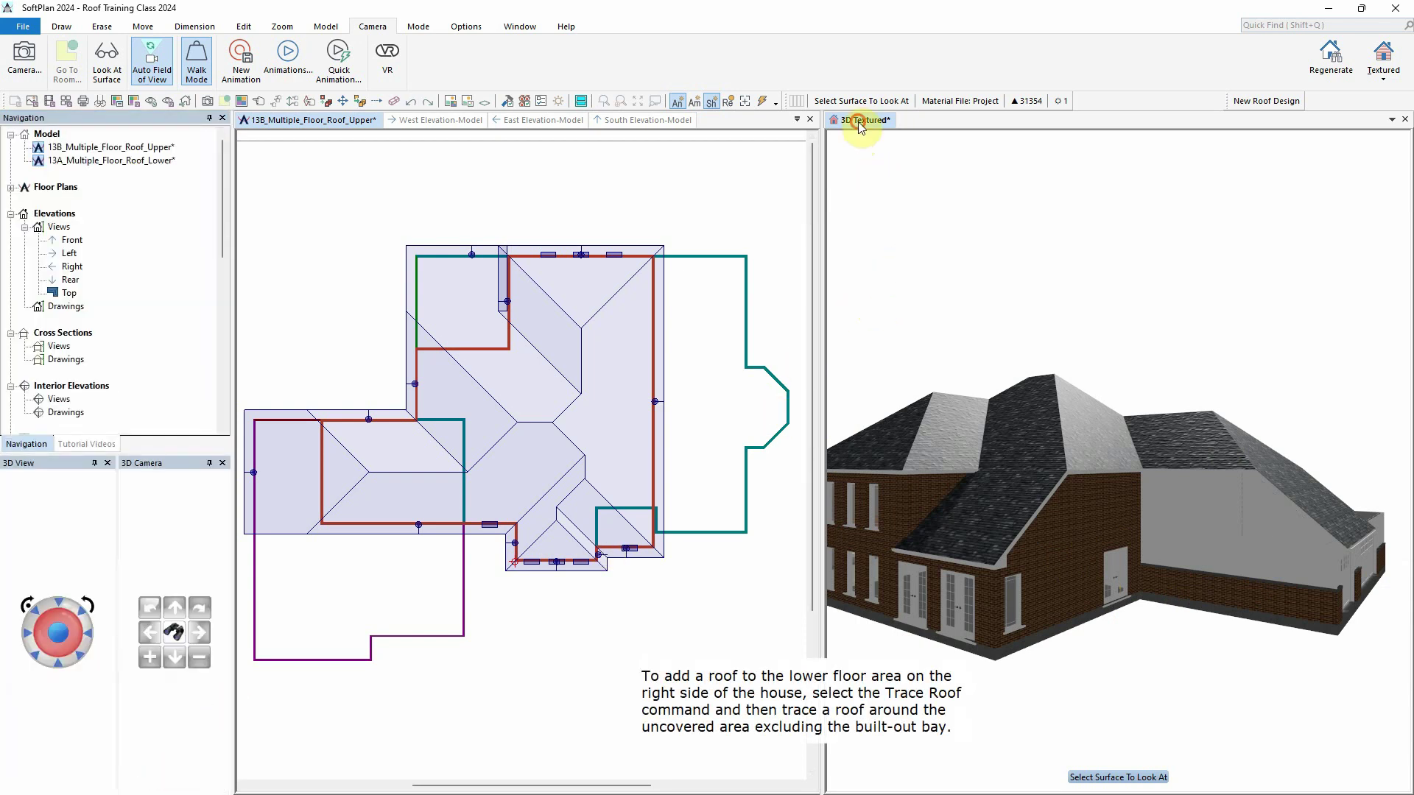
pyautogui.click(88, 635)
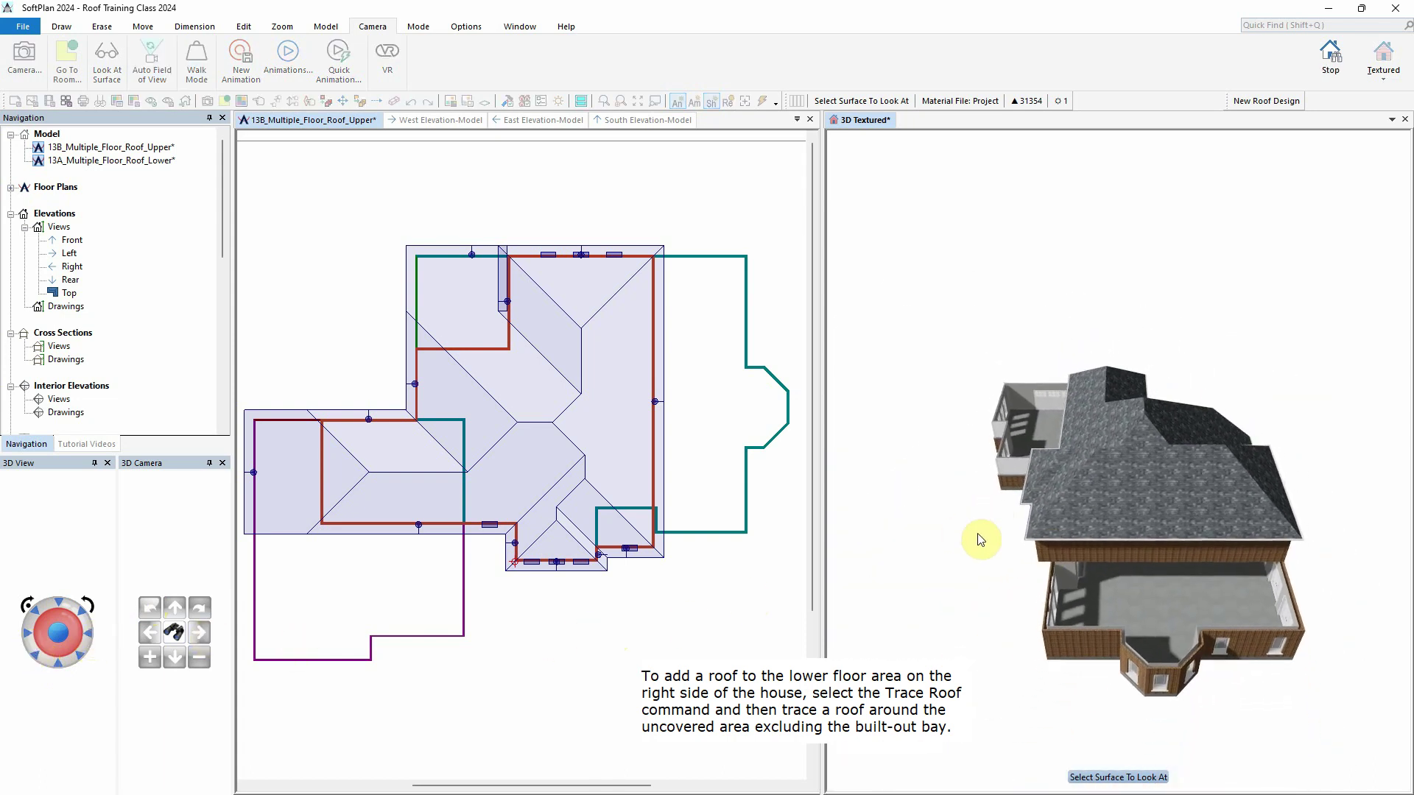
pyautogui.click(727, 299)
# - Trace a four-corner roof outline around the right-side lower wing, excluding the bay
pyautogui.click(66, 29)
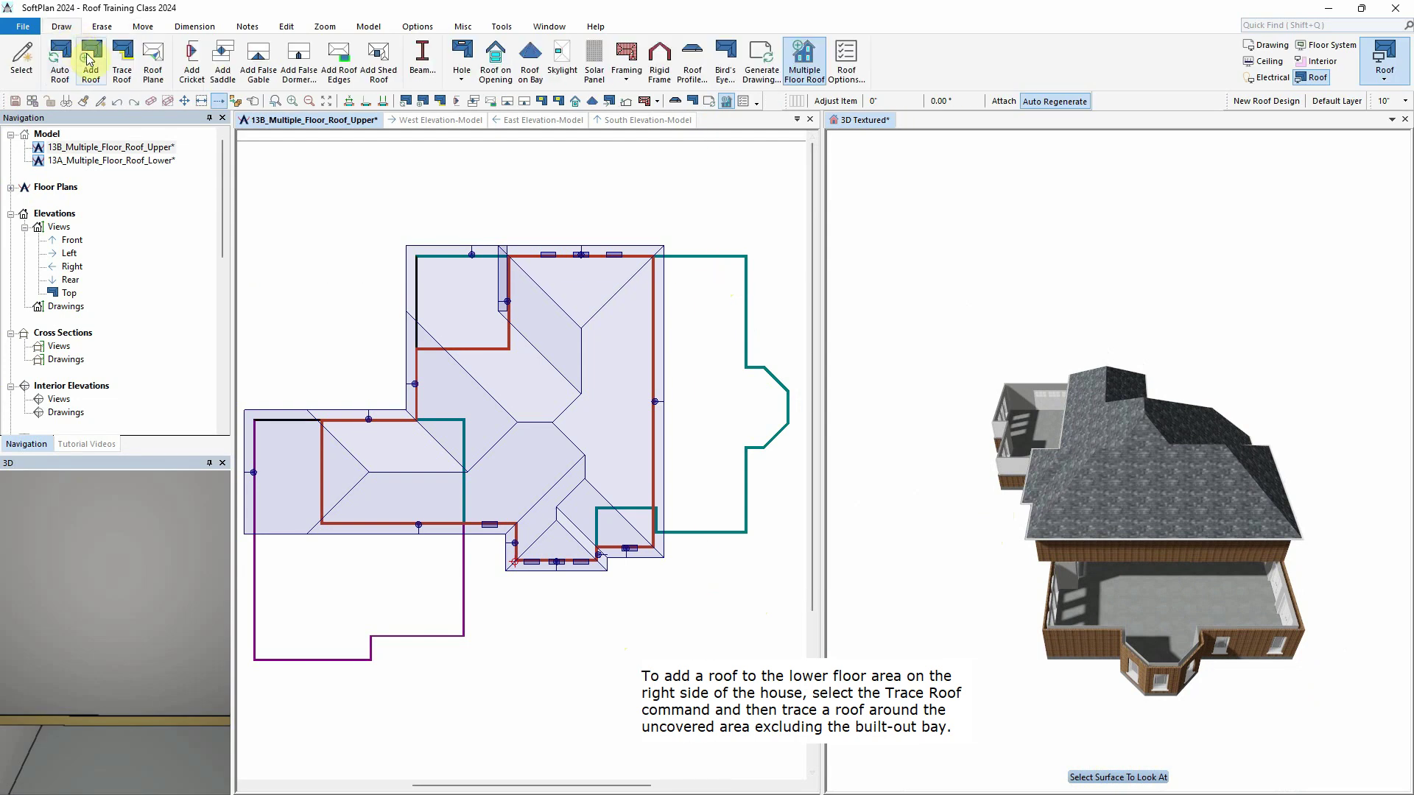
pyautogui.click(122, 63)
pyautogui.click(747, 255)
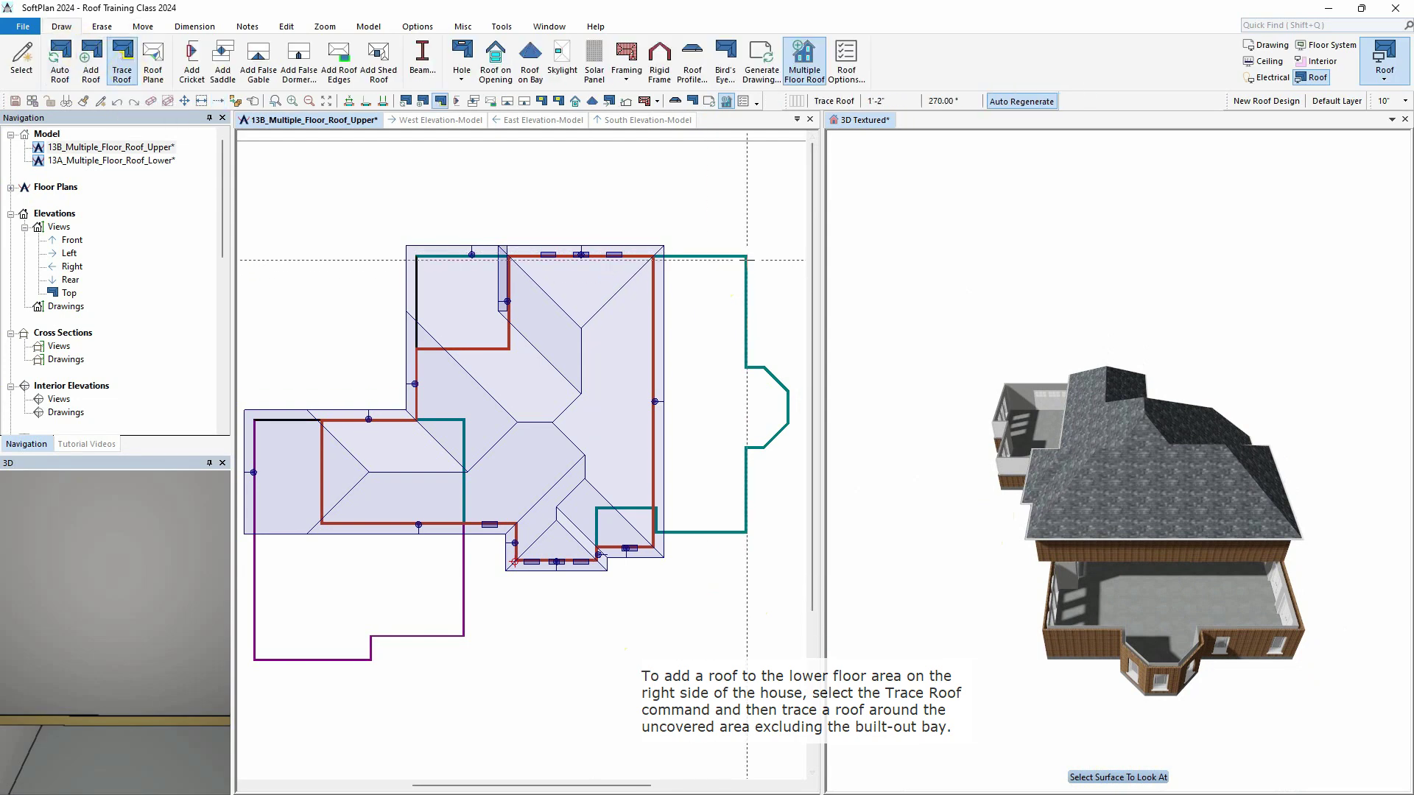
pyautogui.click(747, 533)
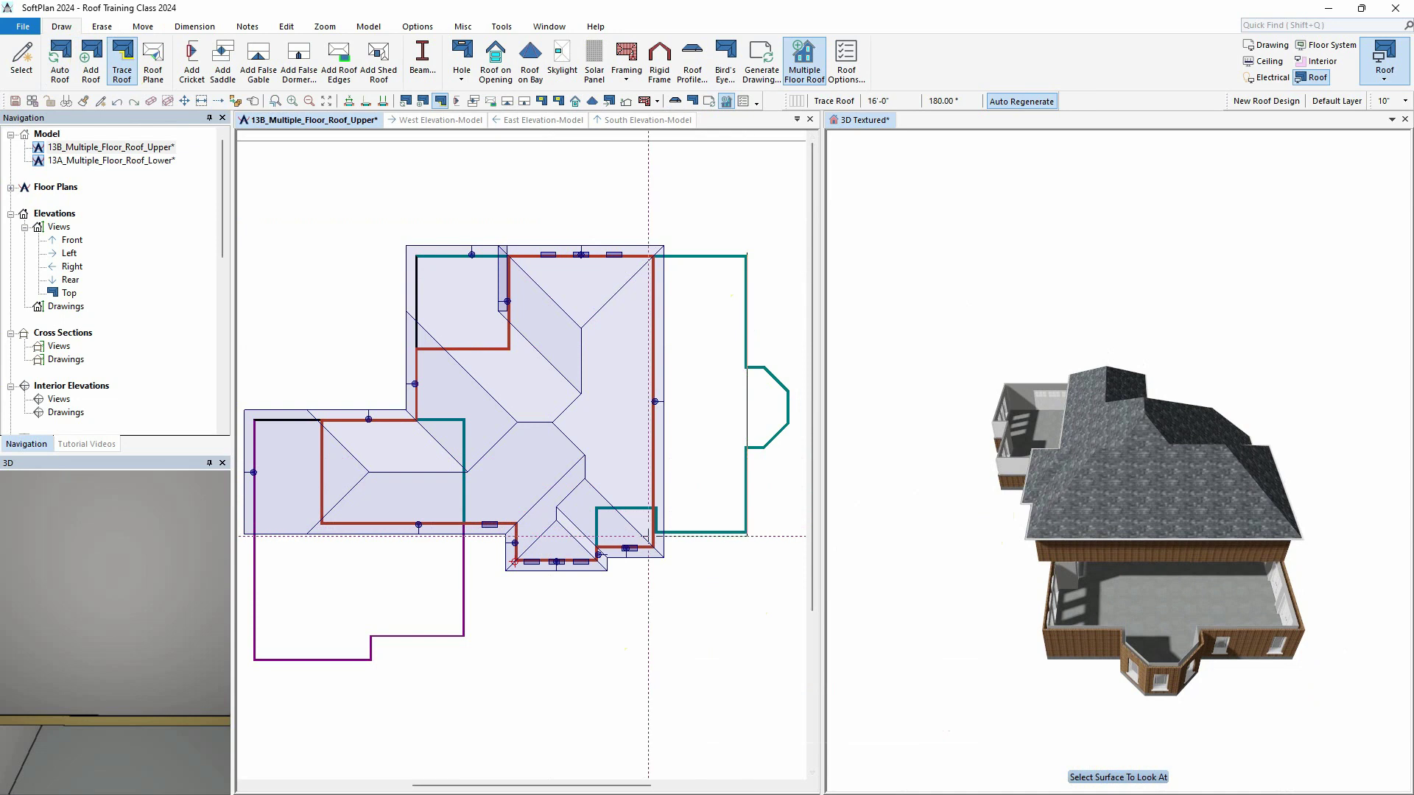
pyautogui.click(649, 533)
pyautogui.click(648, 253)
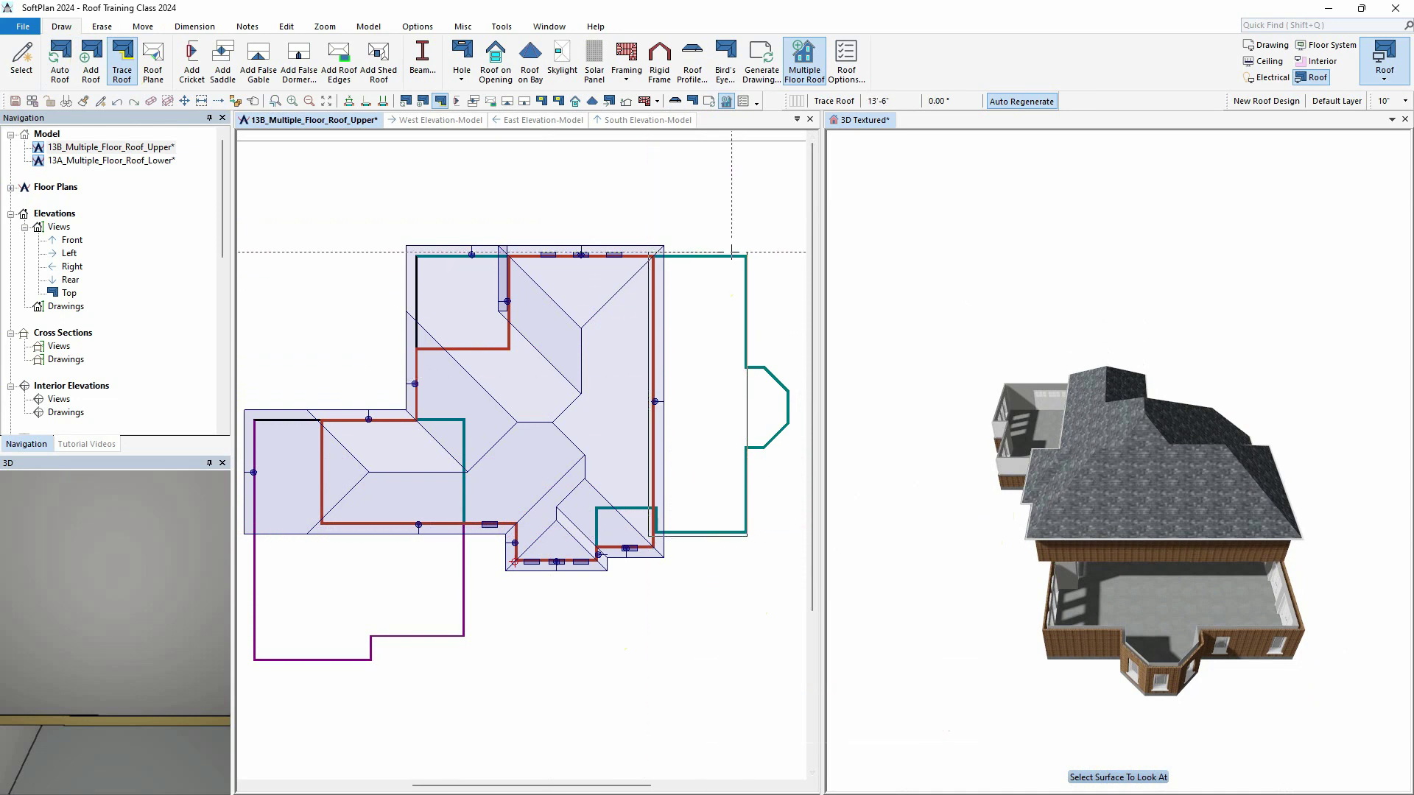
pyautogui.click(749, 255)
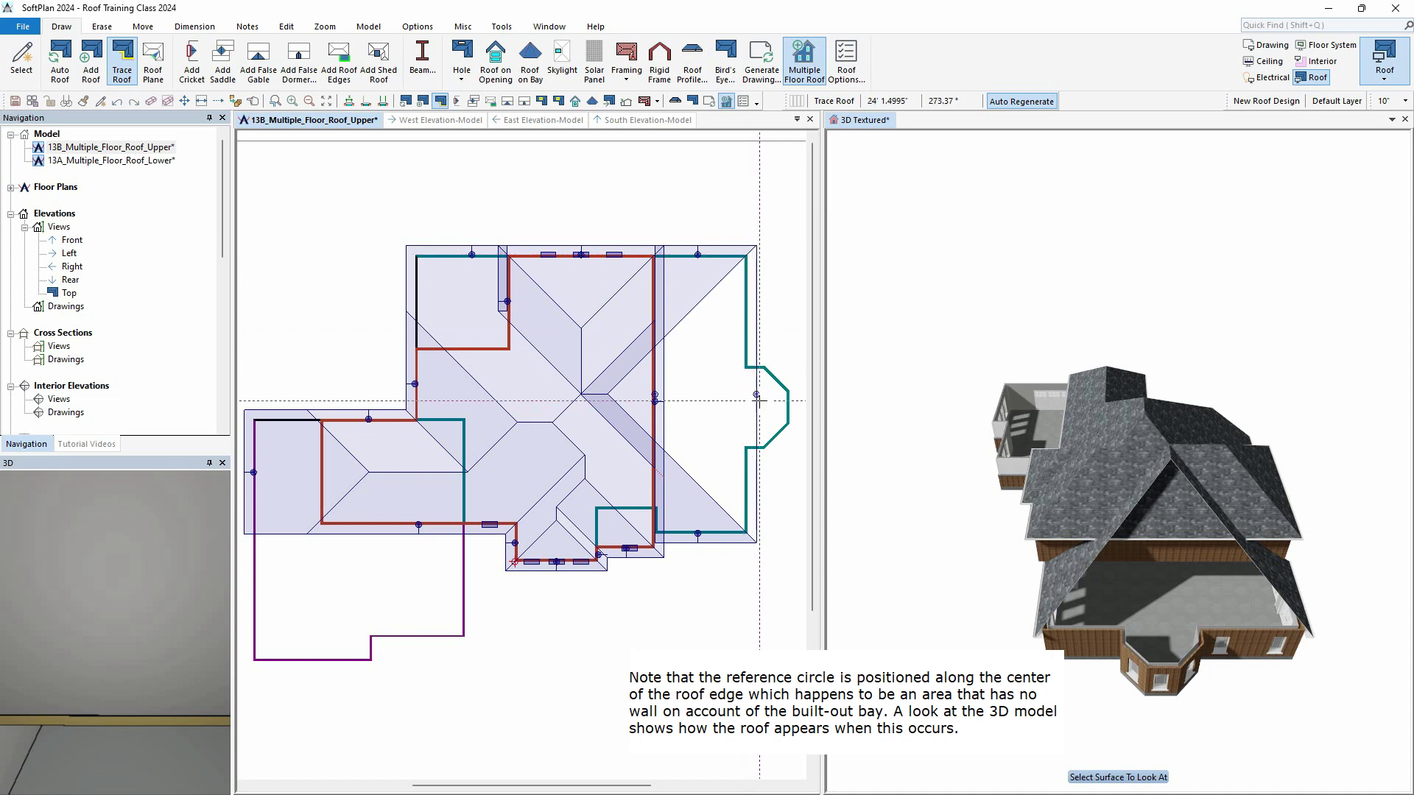
pyautogui.scroll(2, 730, 400)
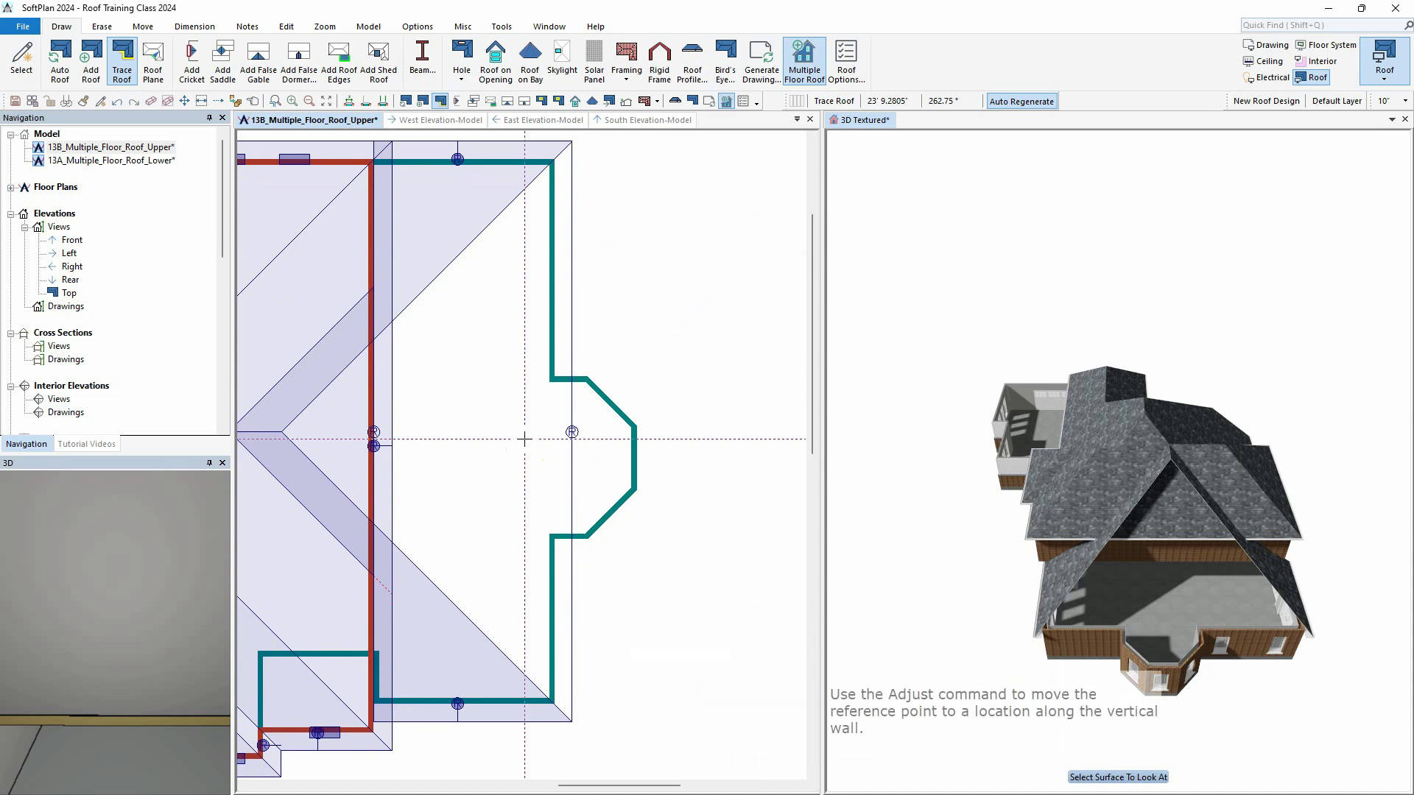
# - Move the right-side roof's reference point onto the vertical wall
pyautogui.rightClick(572, 433)
pyautogui.click(608, 510)
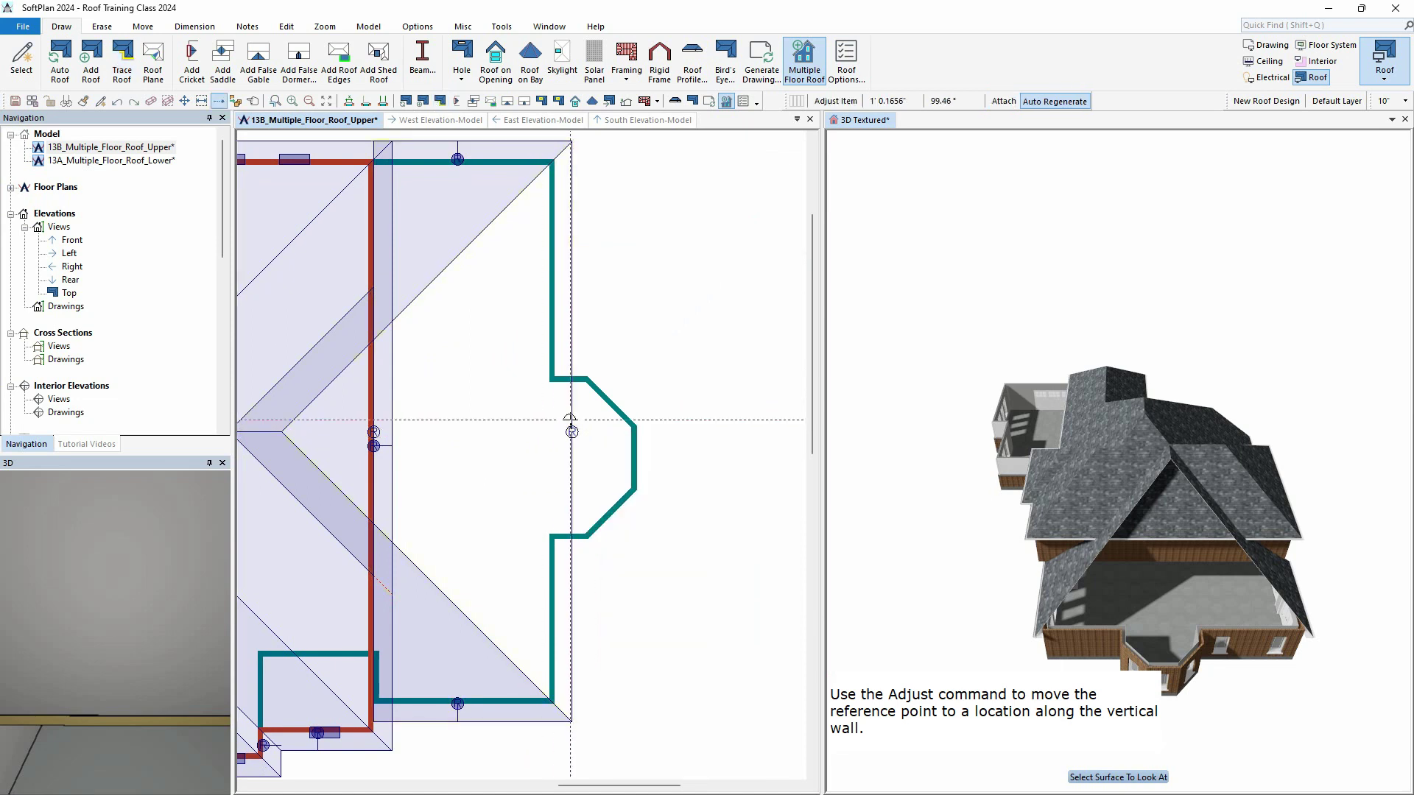
pyautogui.click(555, 304)
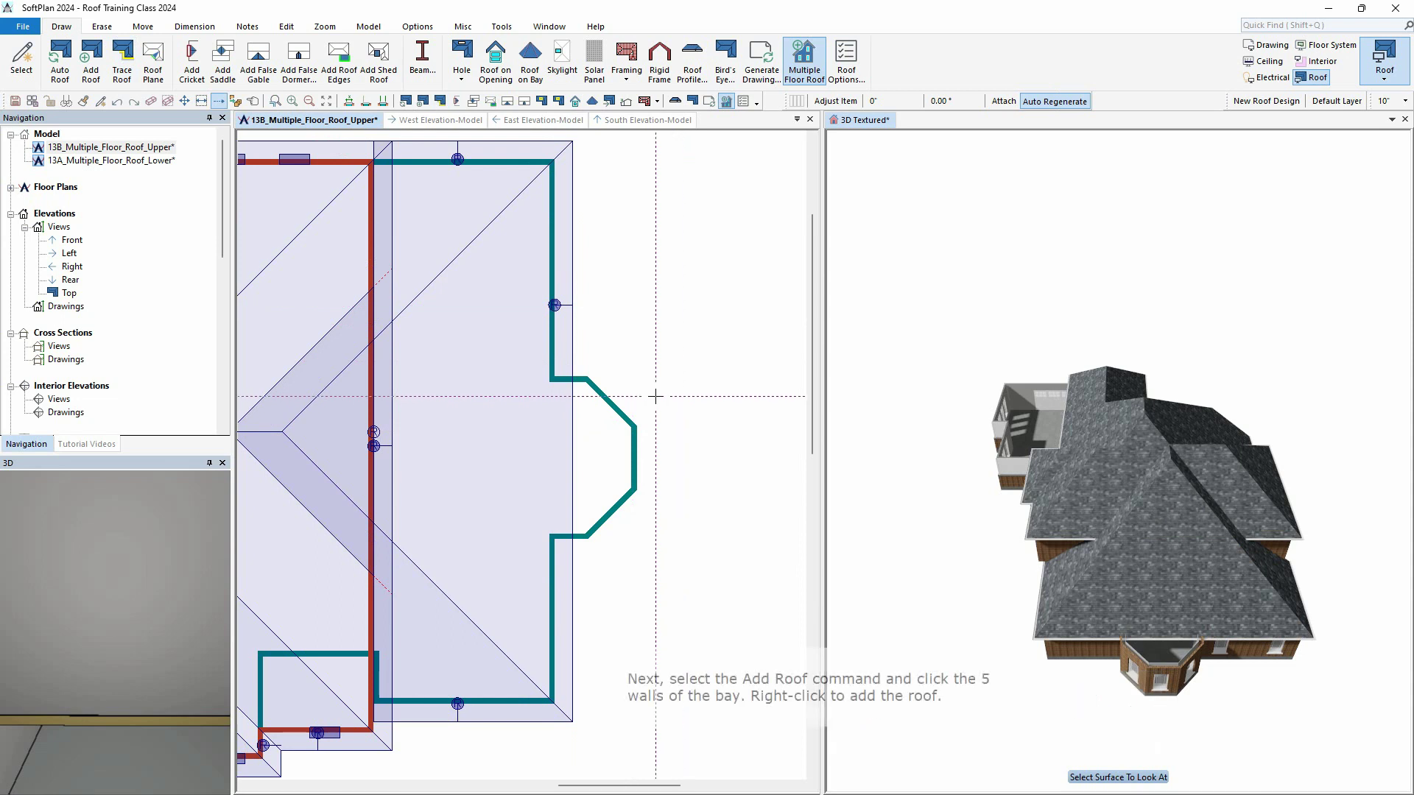
# - Add a hip roof over the bay by picking its diagonal and middle walls
pyautogui.click(85, 56)
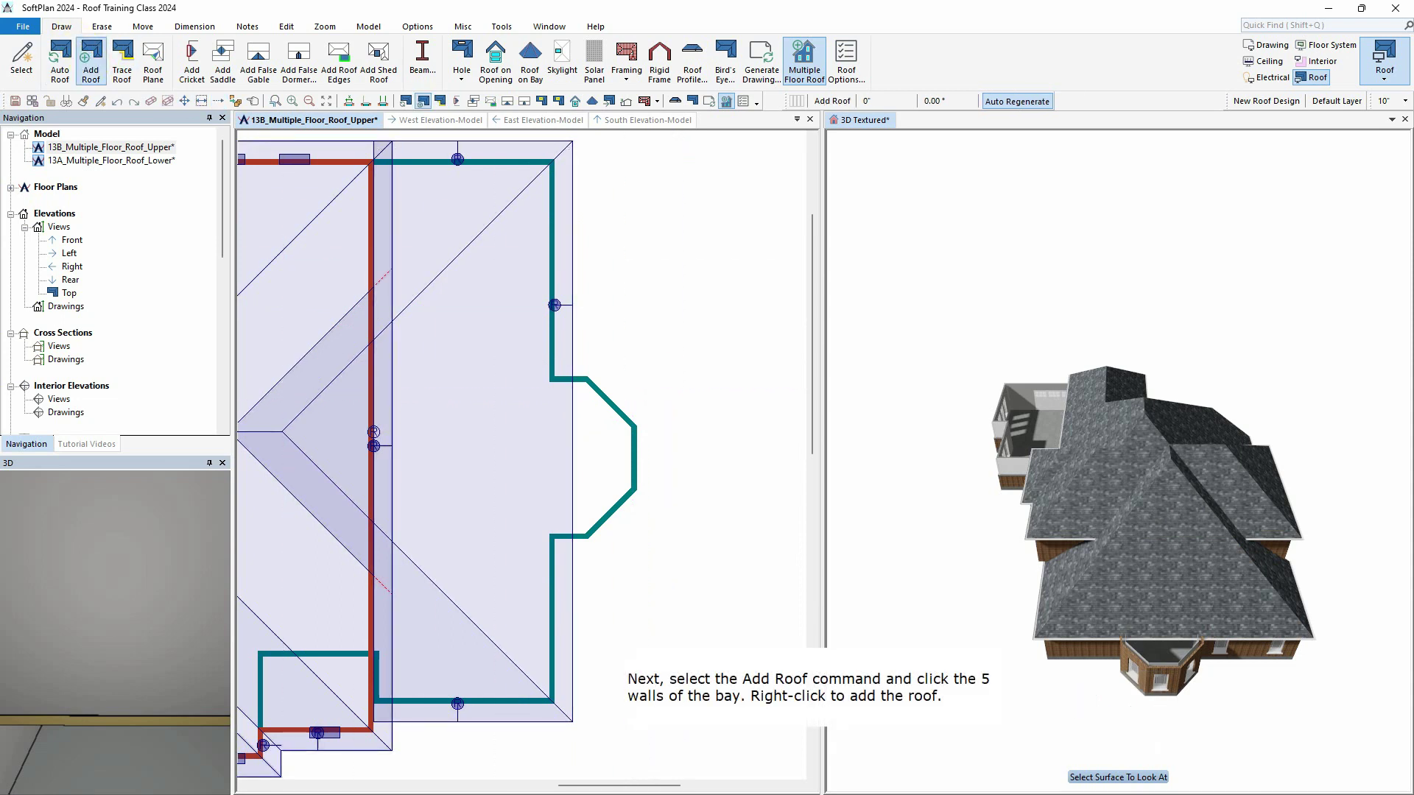
pyautogui.click(611, 406)
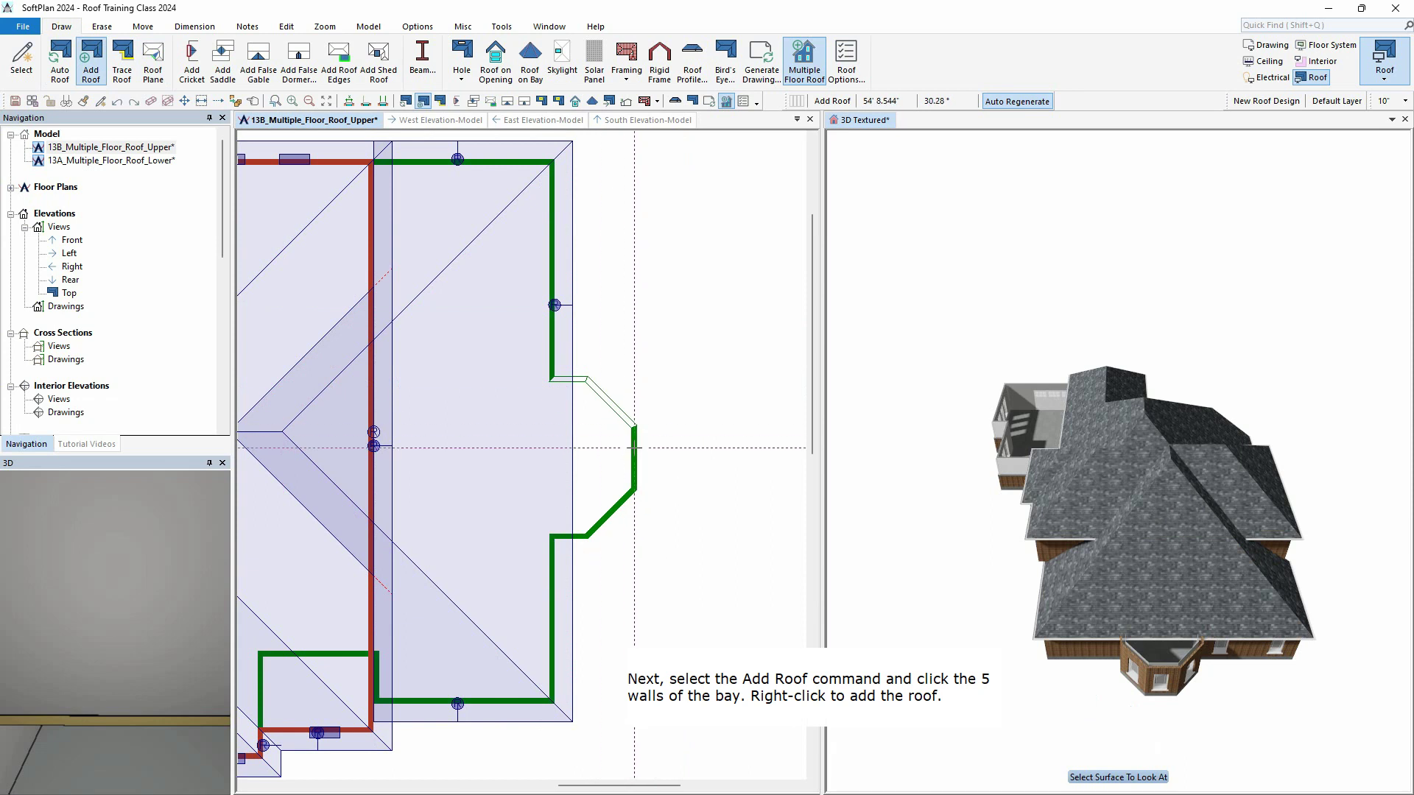
pyautogui.click(634, 451)
pyautogui.click(618, 504)
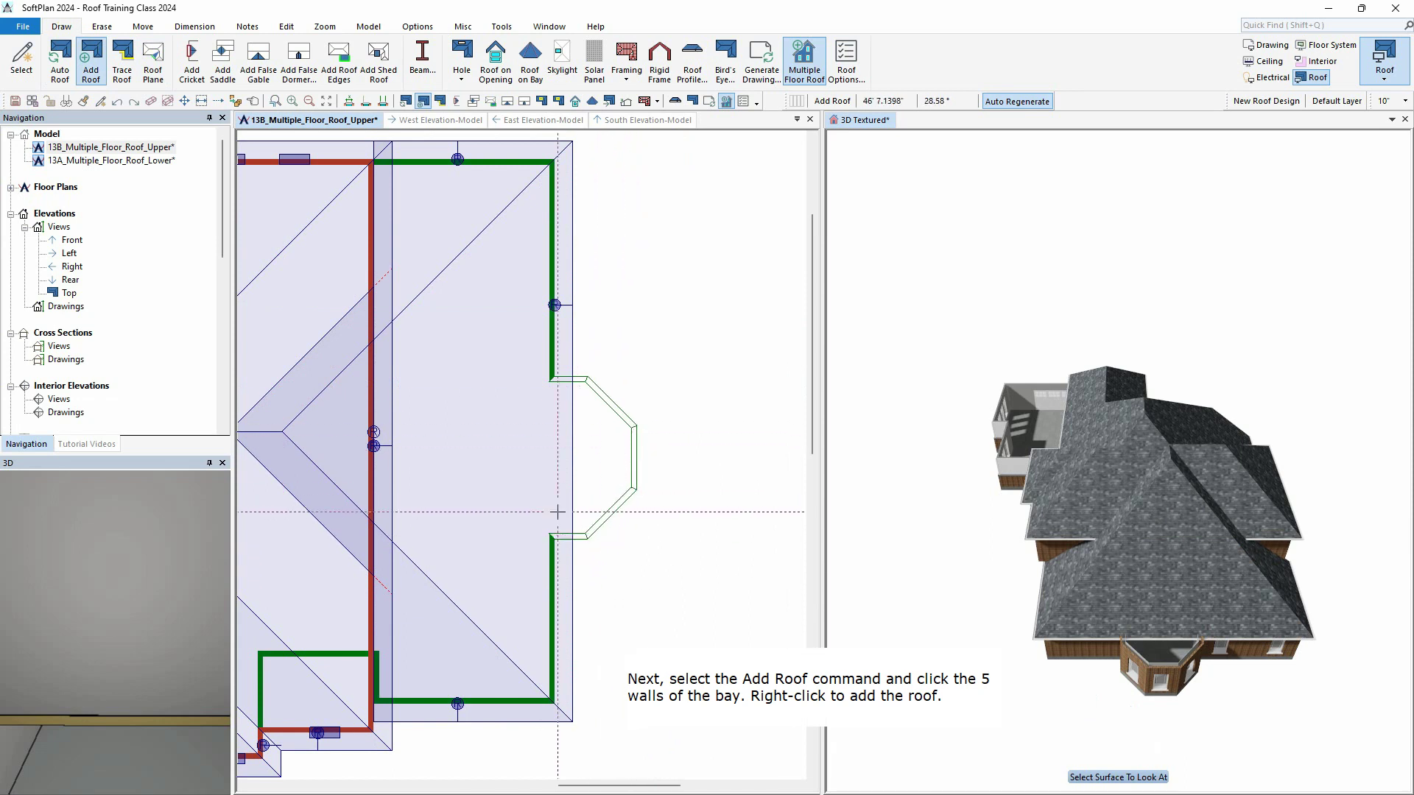
pyautogui.rightClick(516, 460)
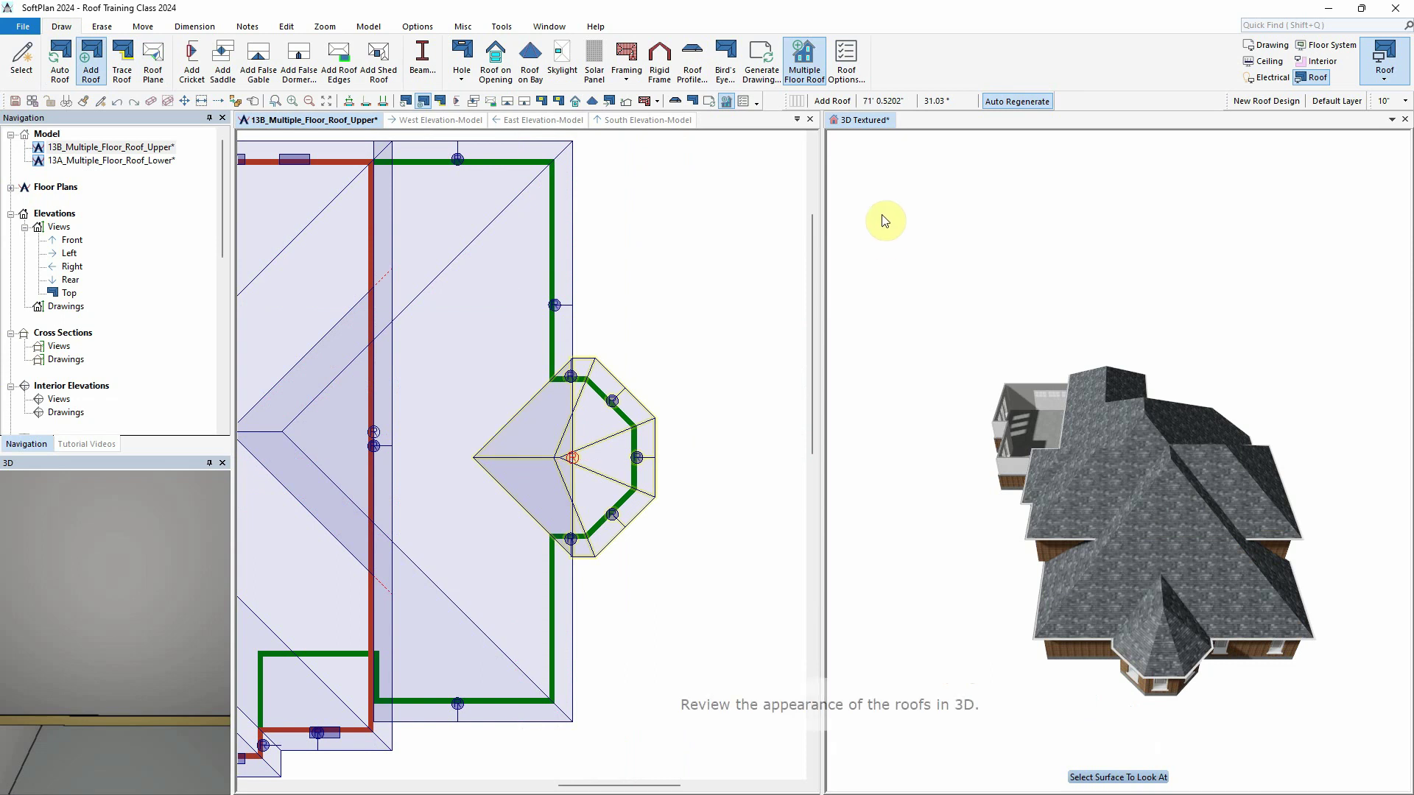
pyautogui.click(871, 129)
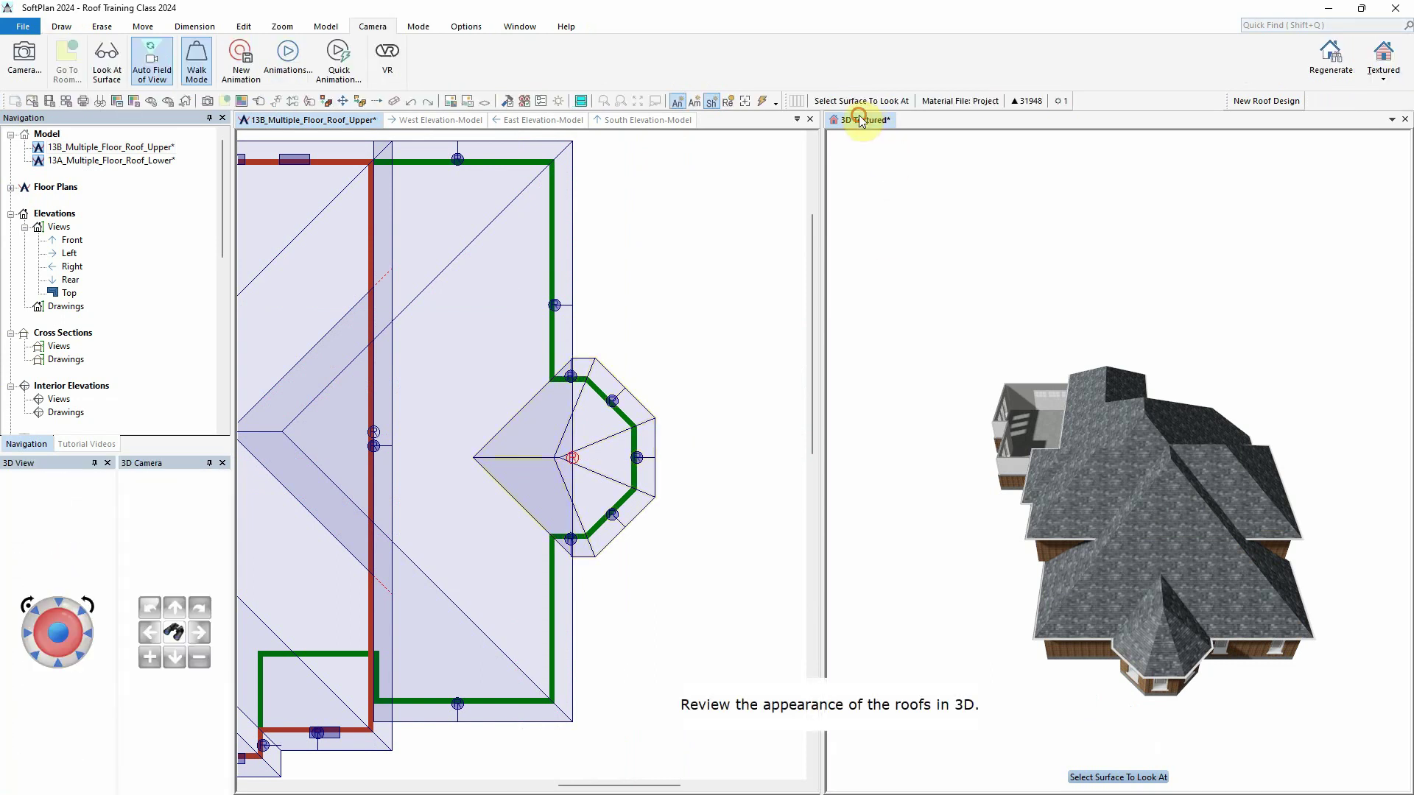
pyautogui.click(31, 662)
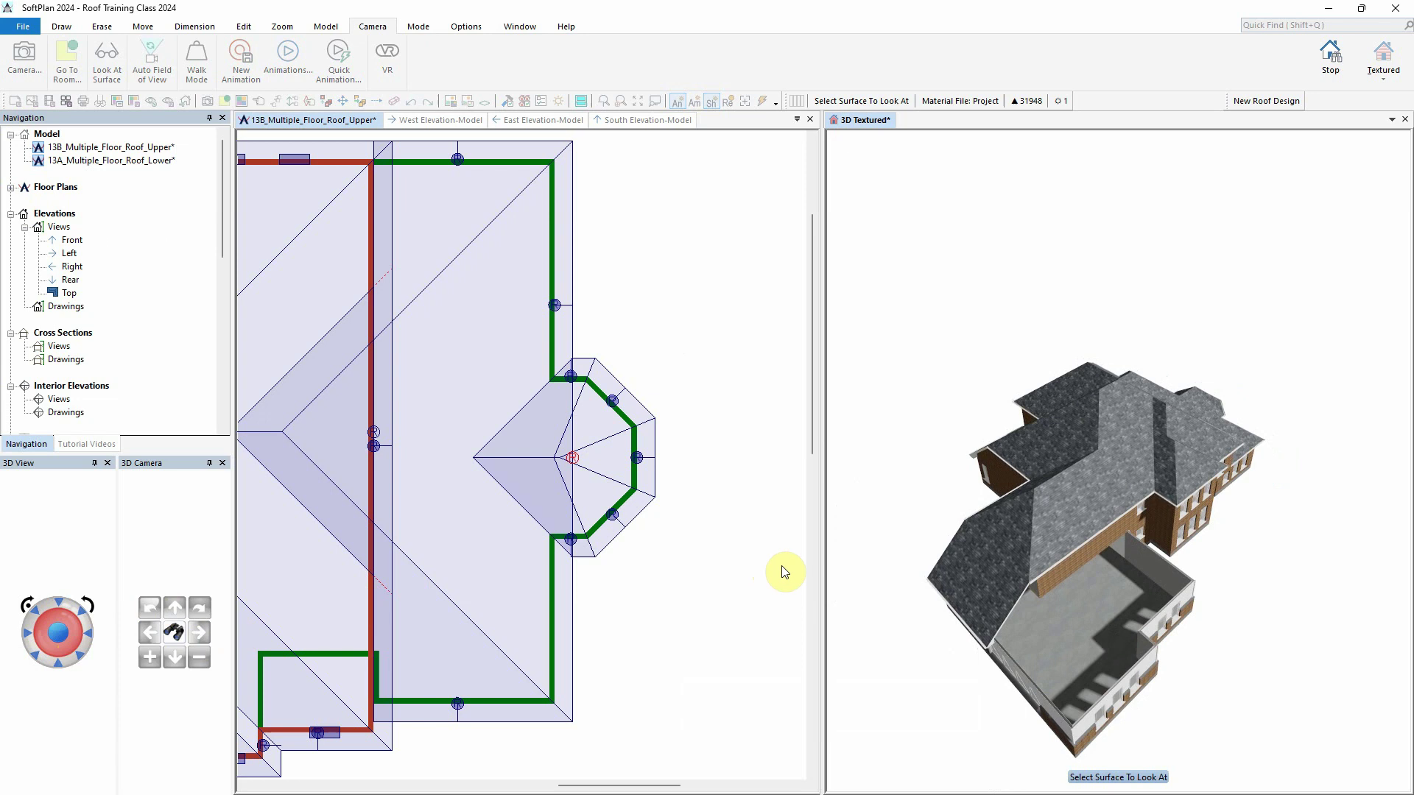
pyautogui.click(719, 410)
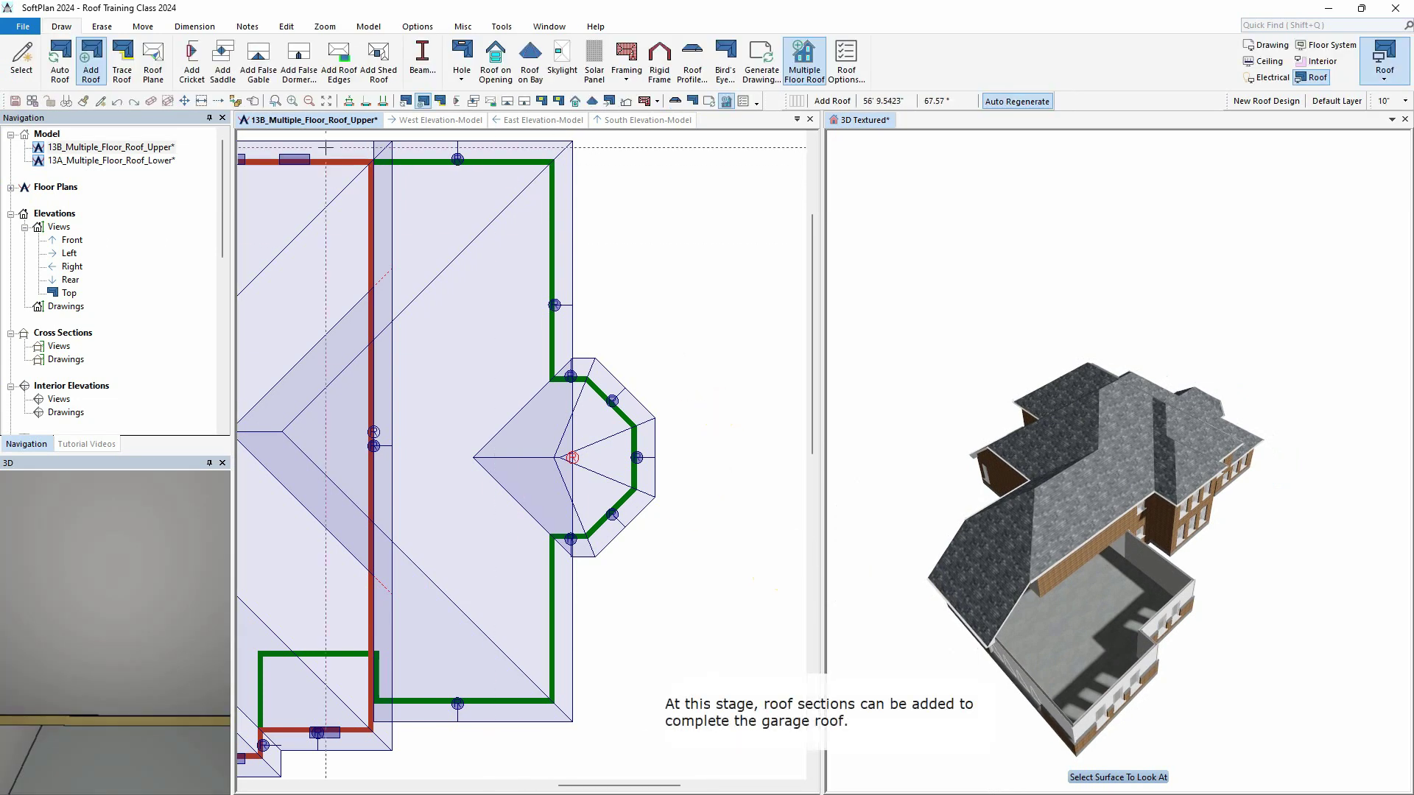
pyautogui.click(326, 101)
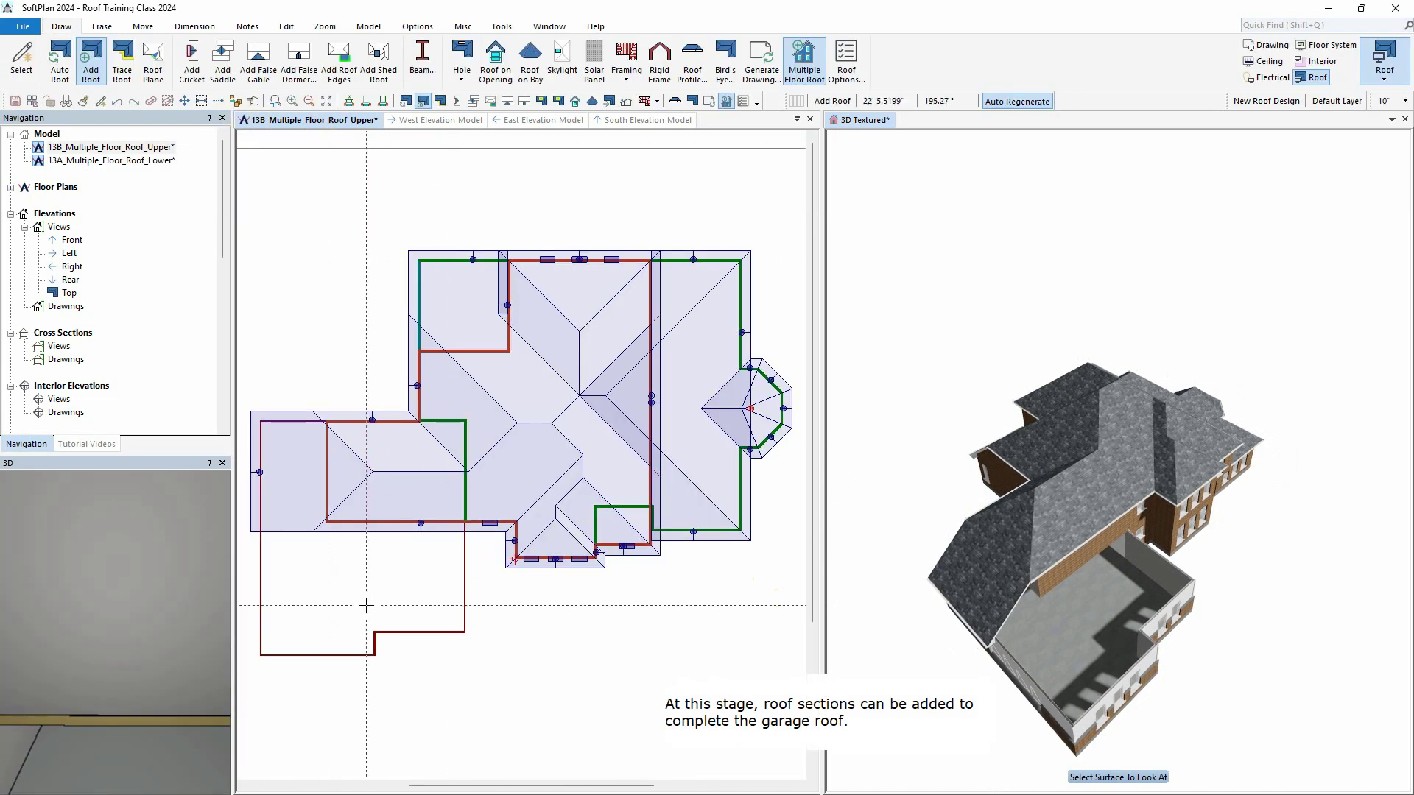
pyautogui.scroll(3, 366, 606)
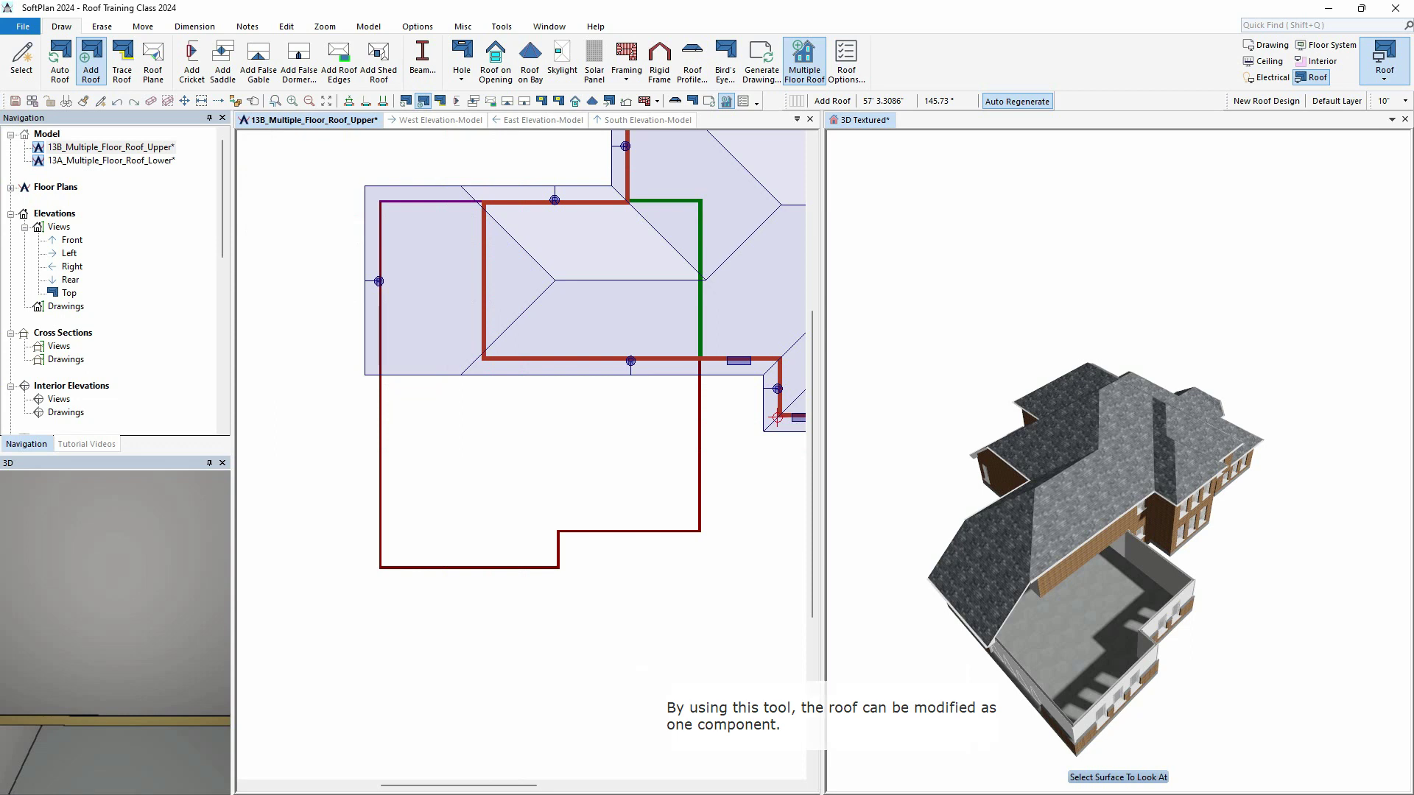
# - Add edges to the existing roof, tracing the garage's six corners including its stepped side
pyautogui.click(339, 61)
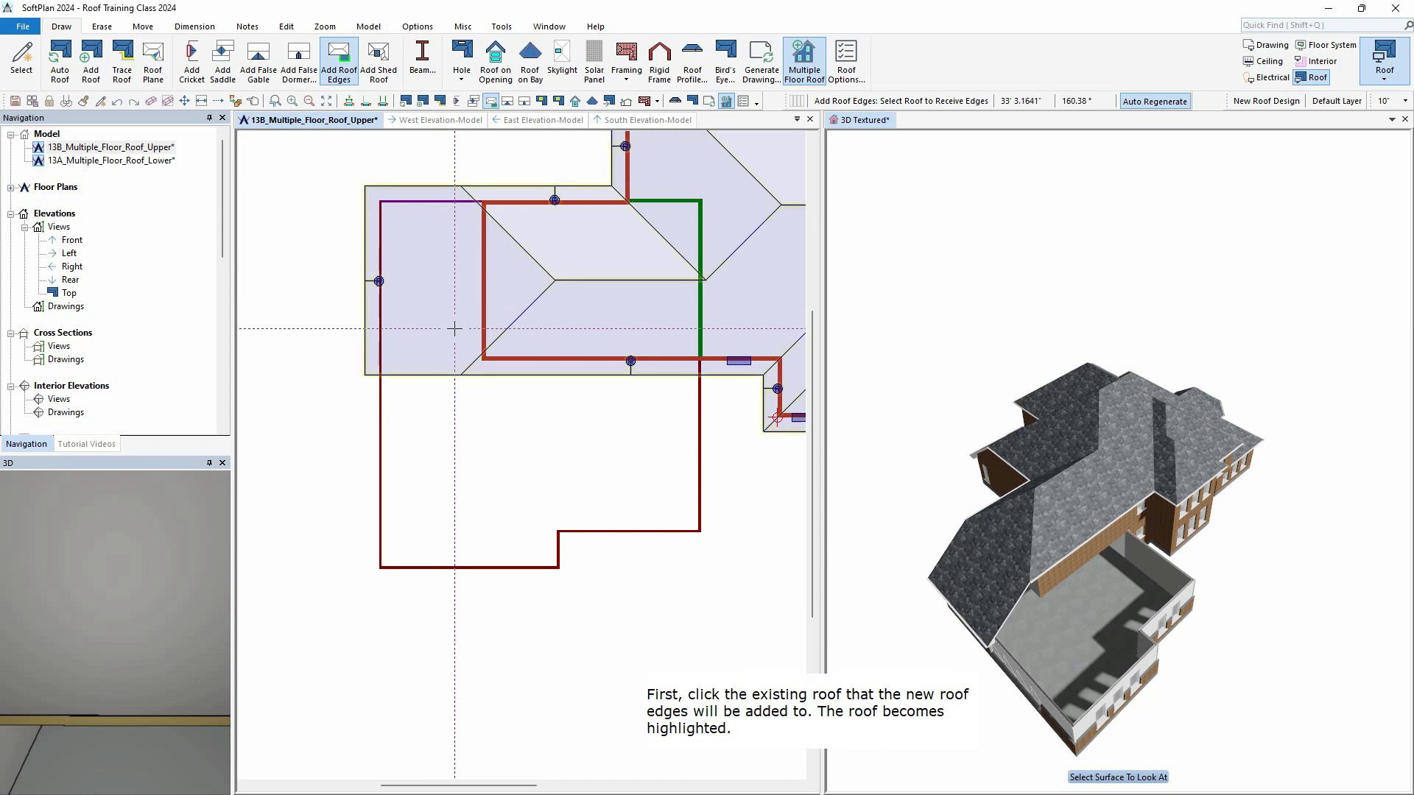
pyautogui.click(378, 365)
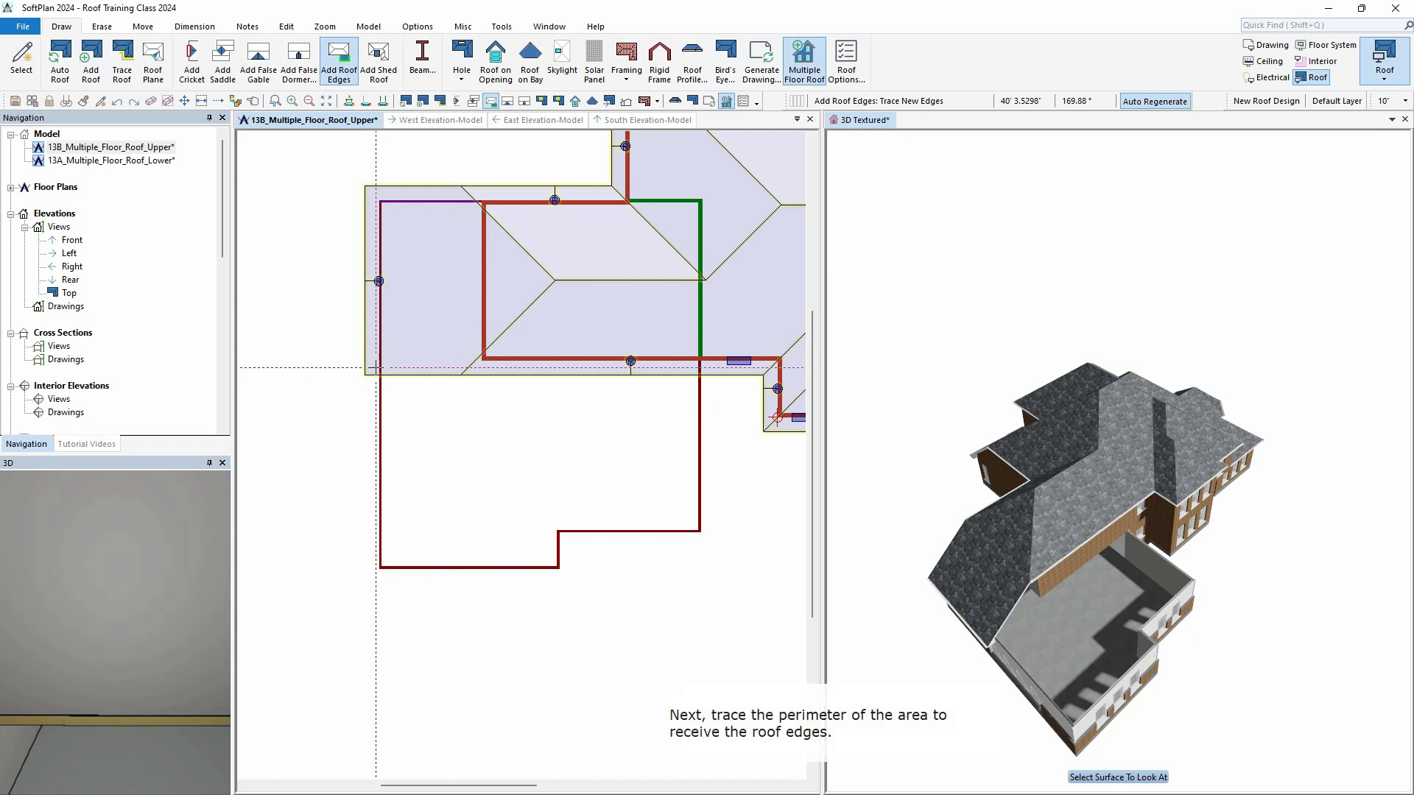
pyautogui.click(375, 368)
pyautogui.click(376, 571)
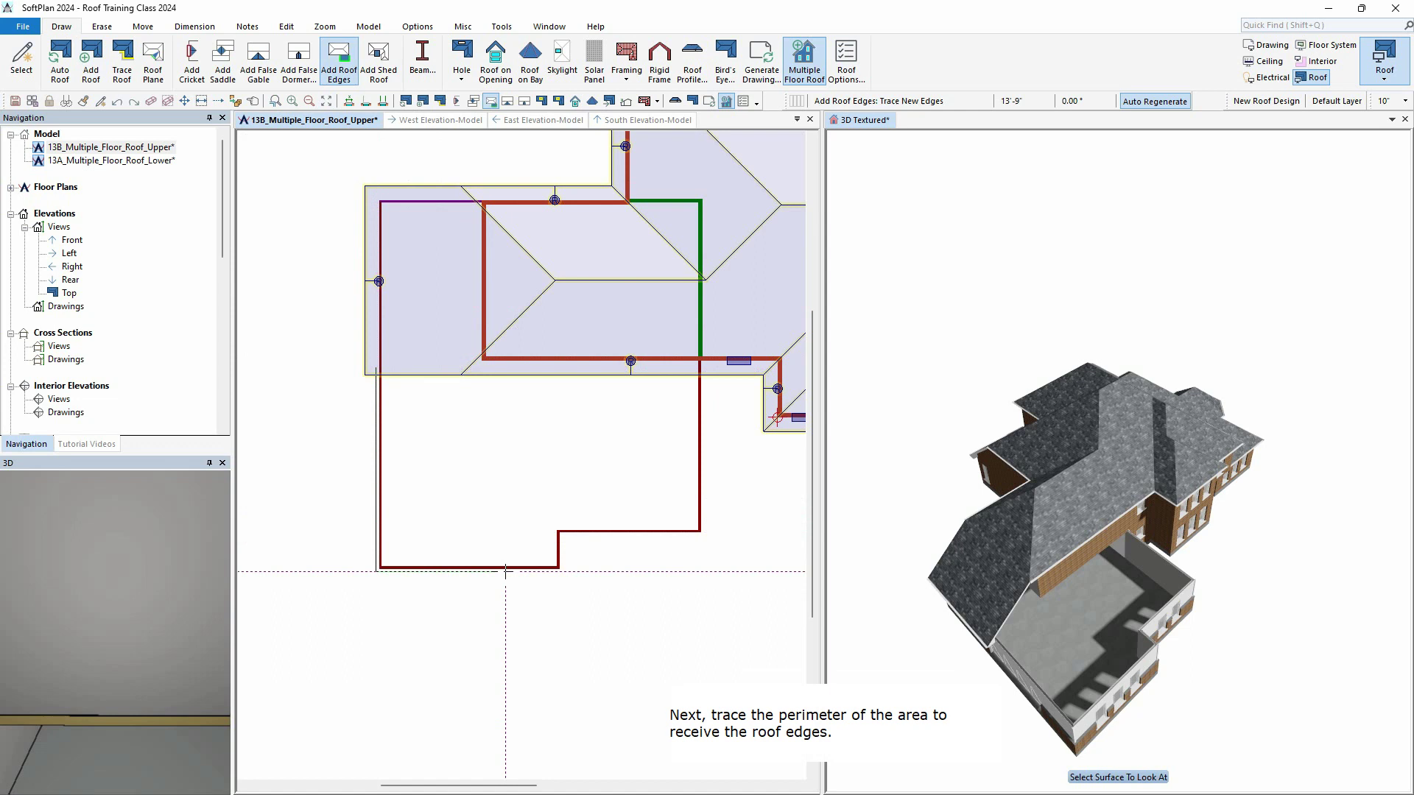
pyautogui.click(566, 571)
pyautogui.click(567, 540)
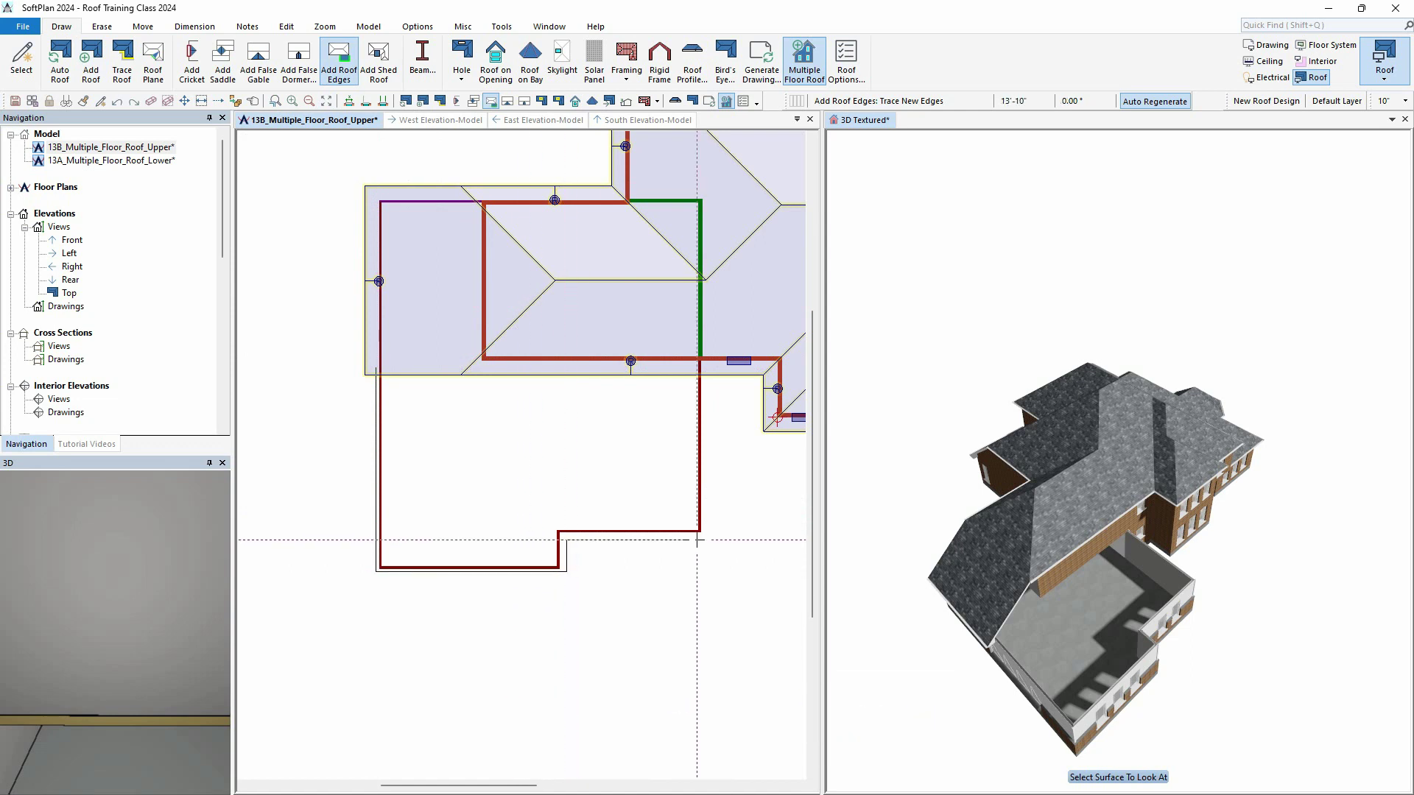
pyautogui.click(708, 540)
pyautogui.click(708, 369)
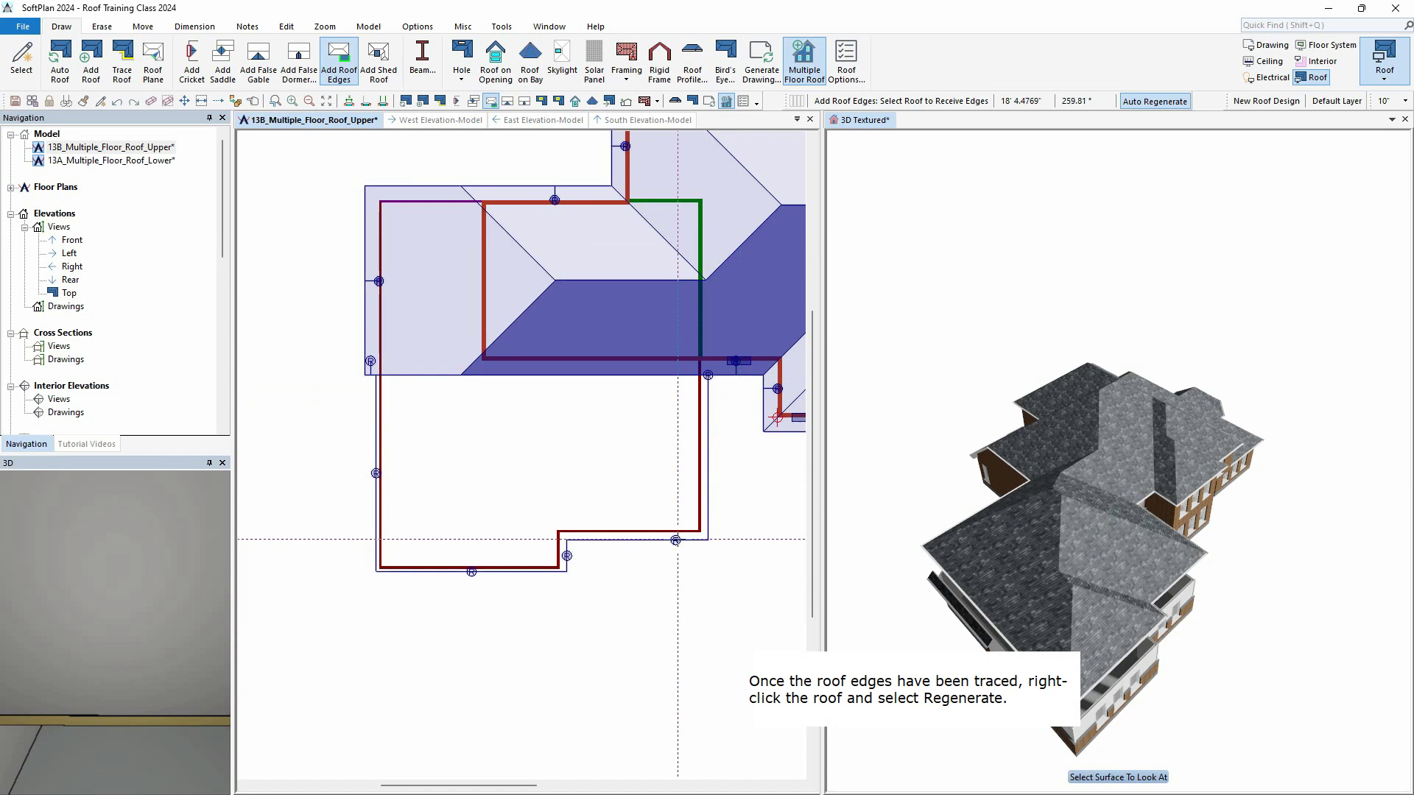
# - Regenerate the extended roof into hip planes over the garage and zoom to the full plan
pyautogui.rightClick(546, 441)
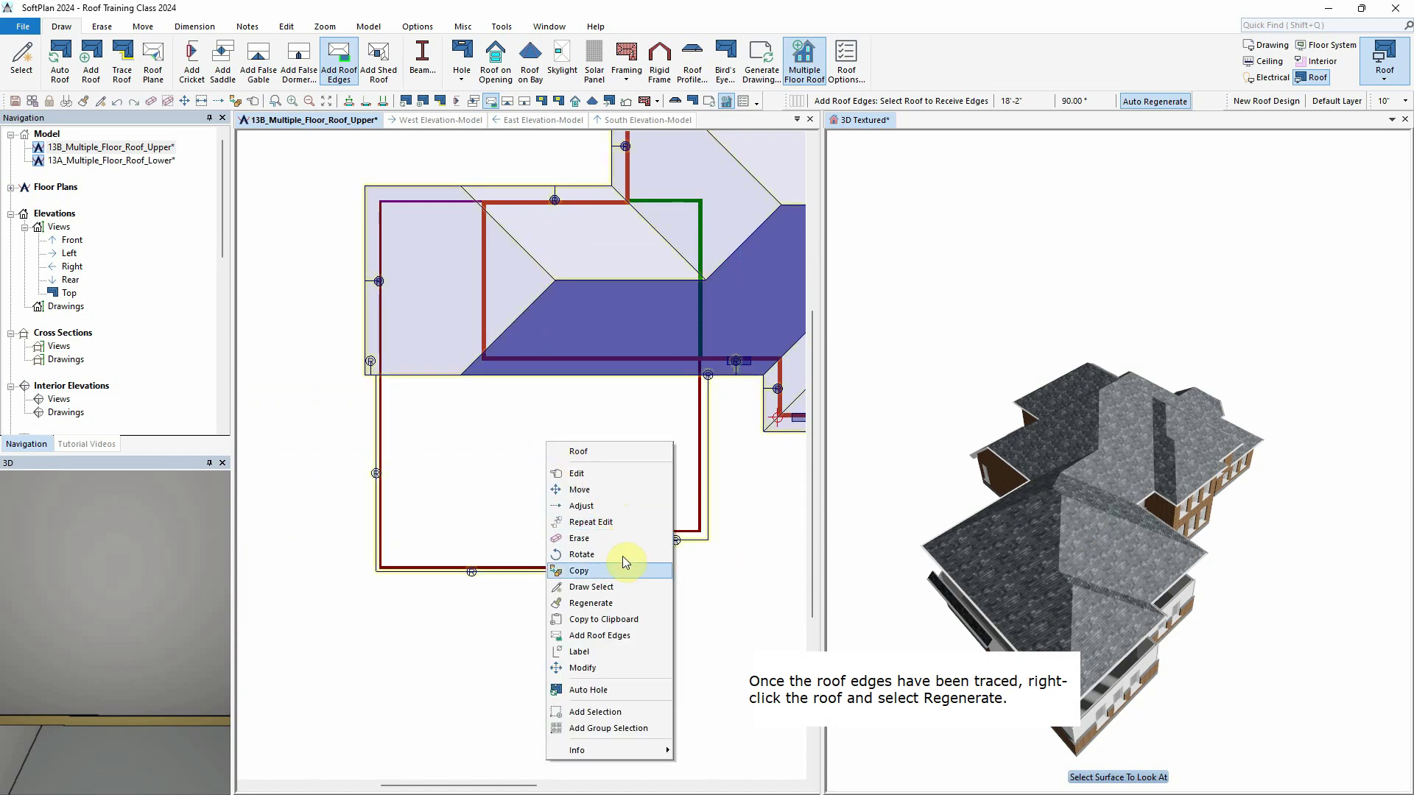
pyautogui.click(615, 604)
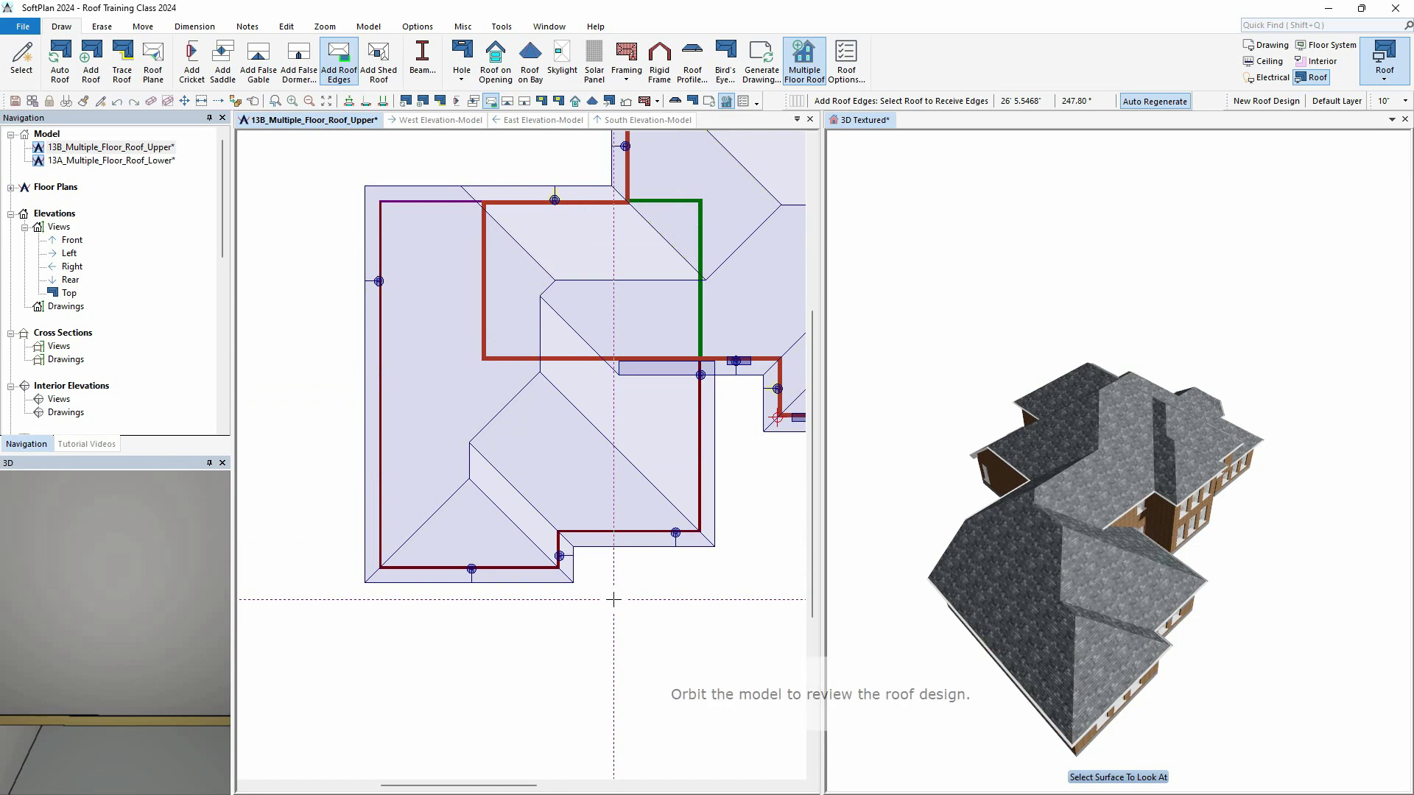
pyautogui.click(327, 103)
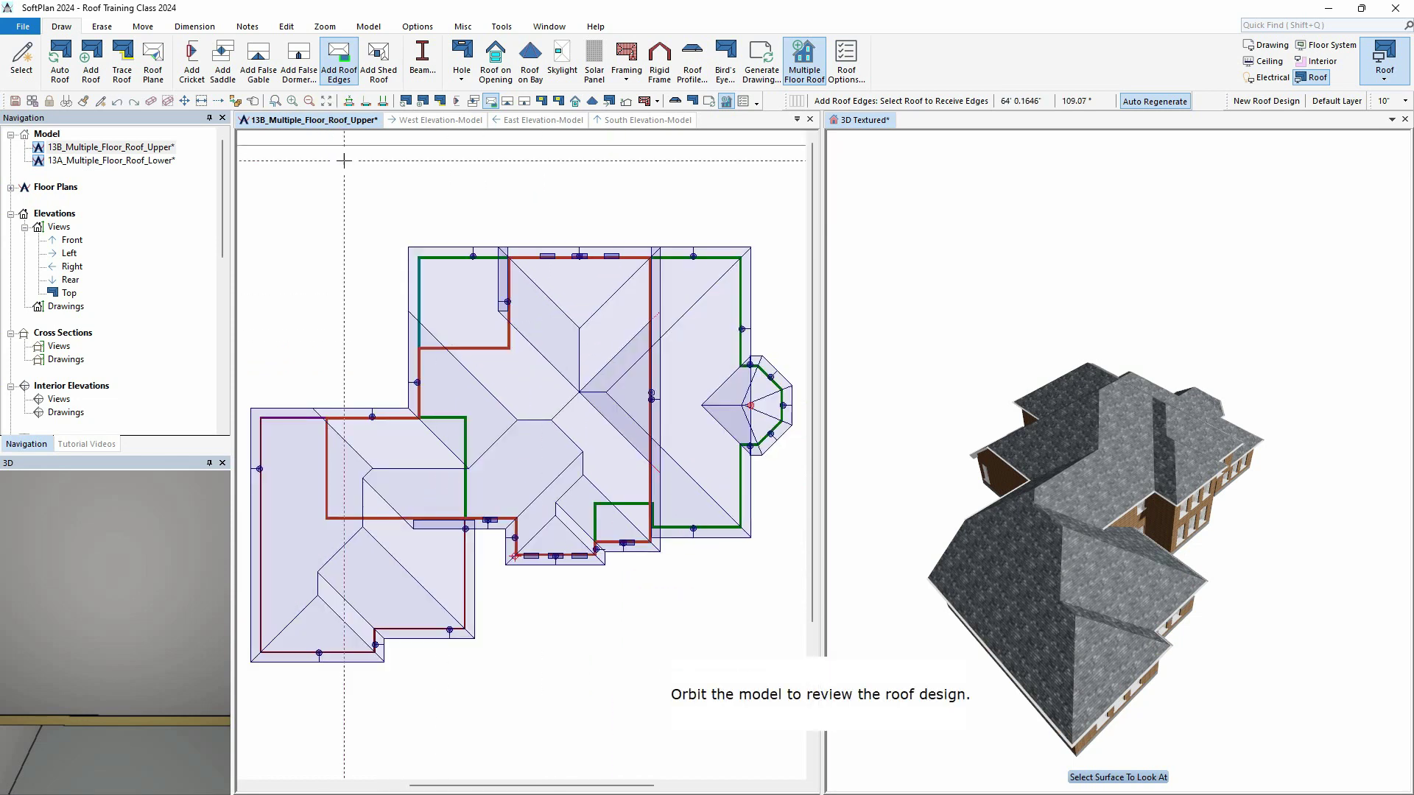